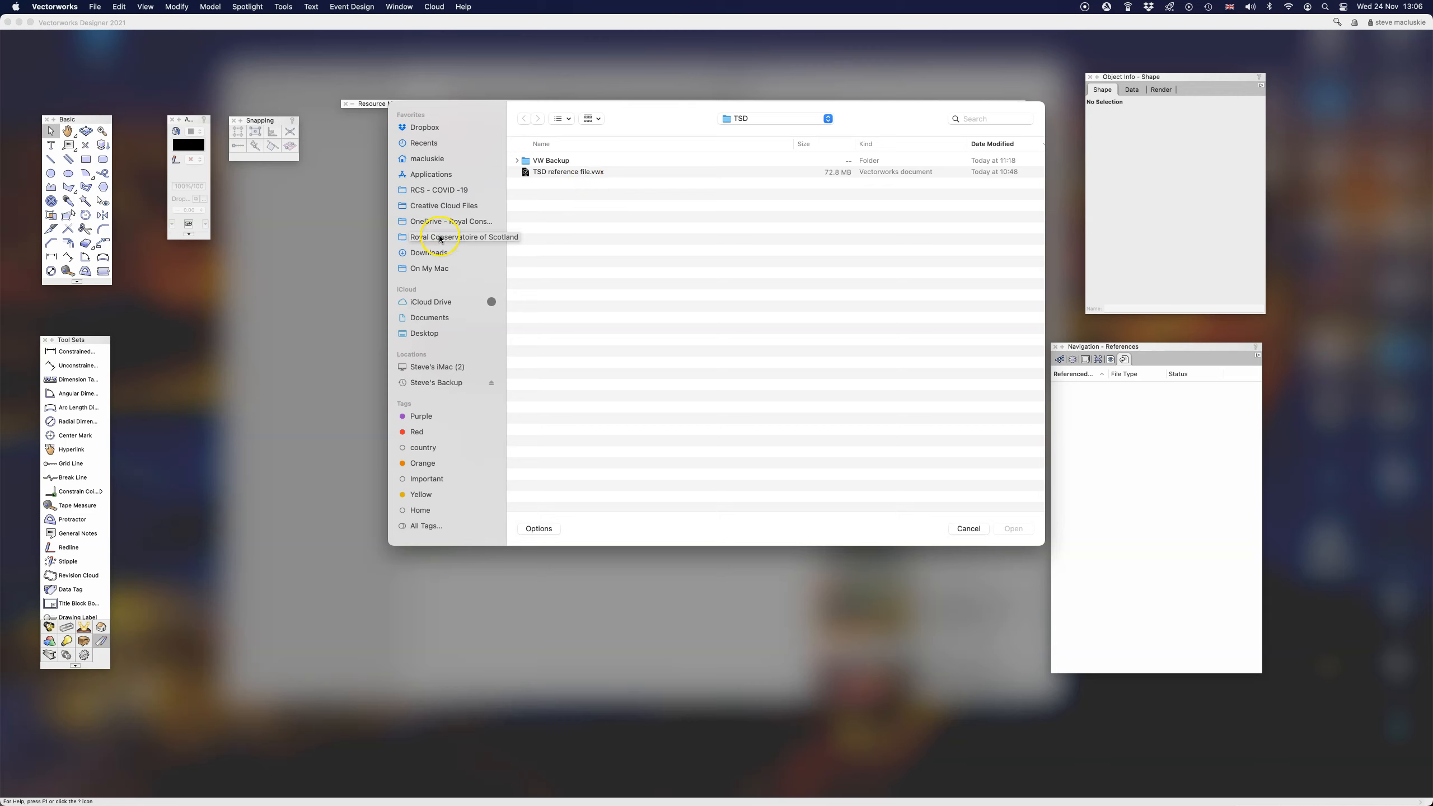
# Open TSD reference file.vwx from the TSD folder of Production Unit Hub - VectorWorks files in the Royal Conservatoire of Scotland location.
pyautogui.click(568, 173)
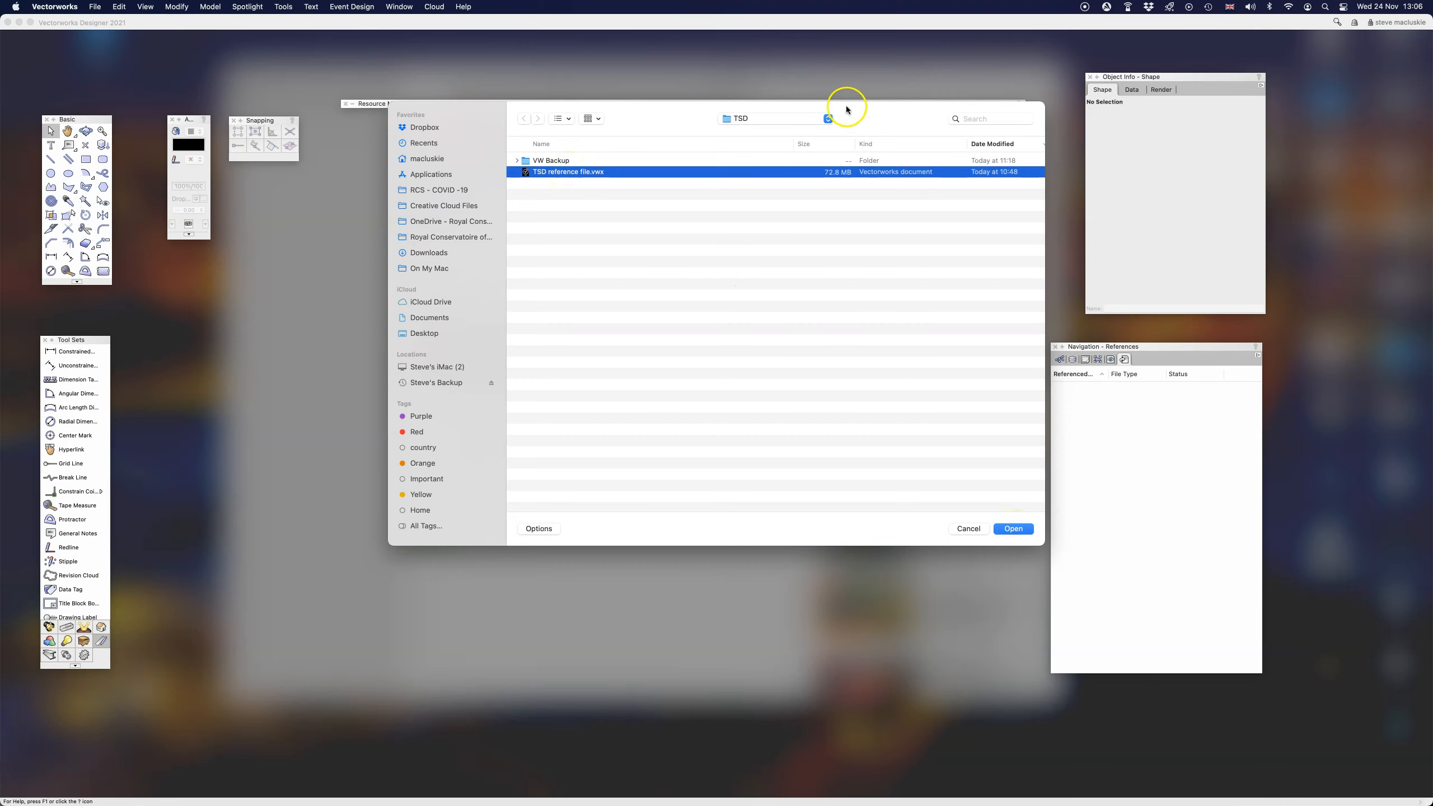
pyautogui.click(451, 236)
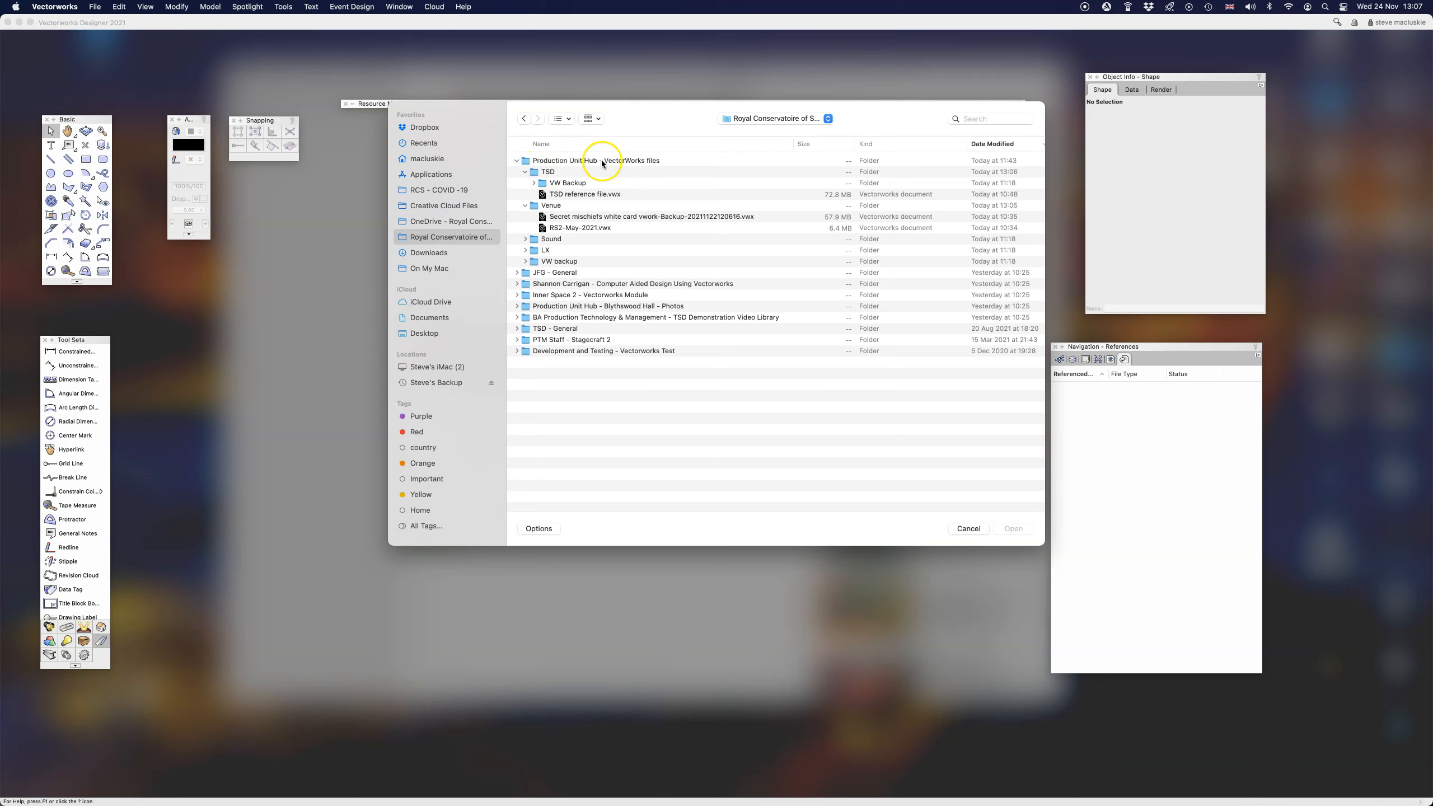
pyautogui.click(525, 205)
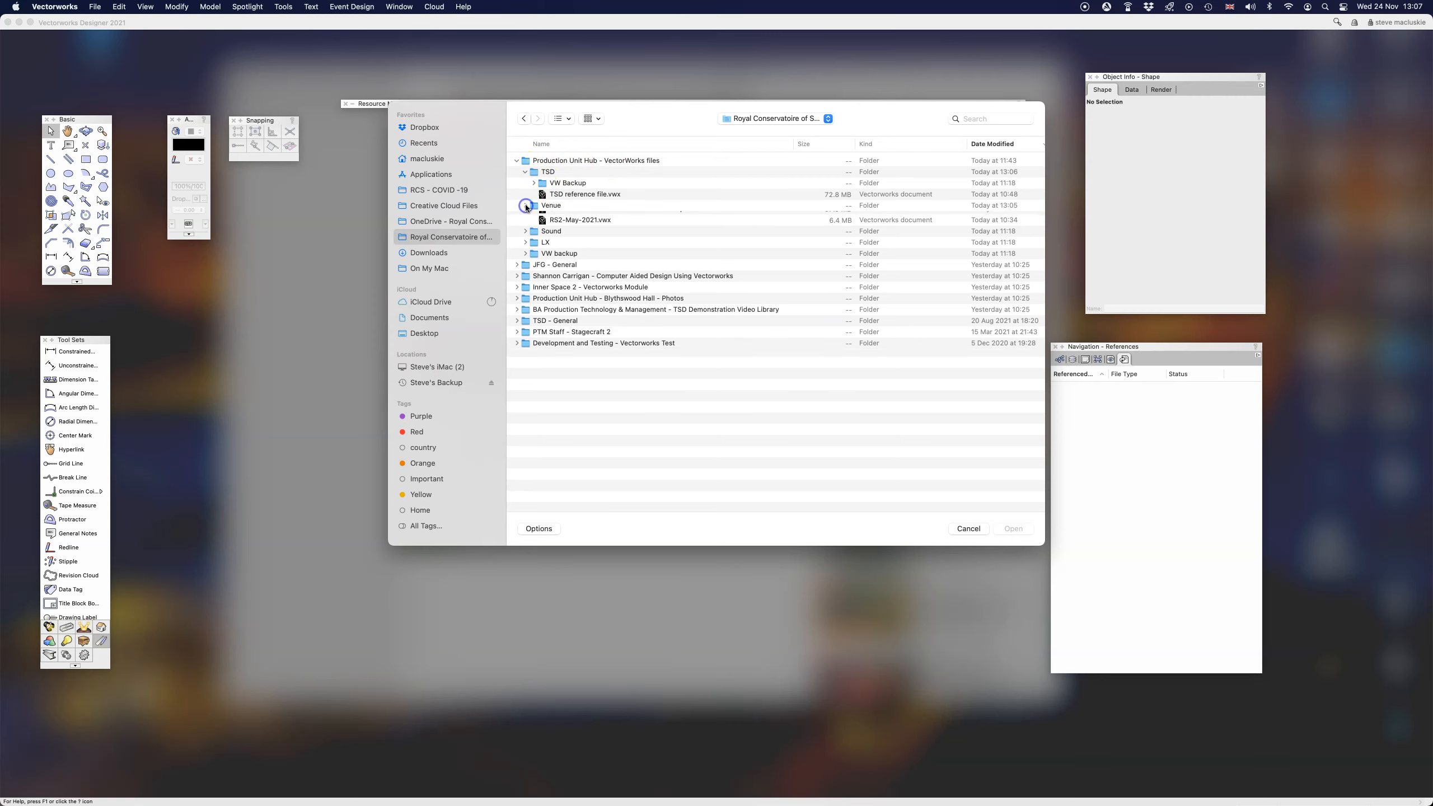
pyautogui.click(525, 171)
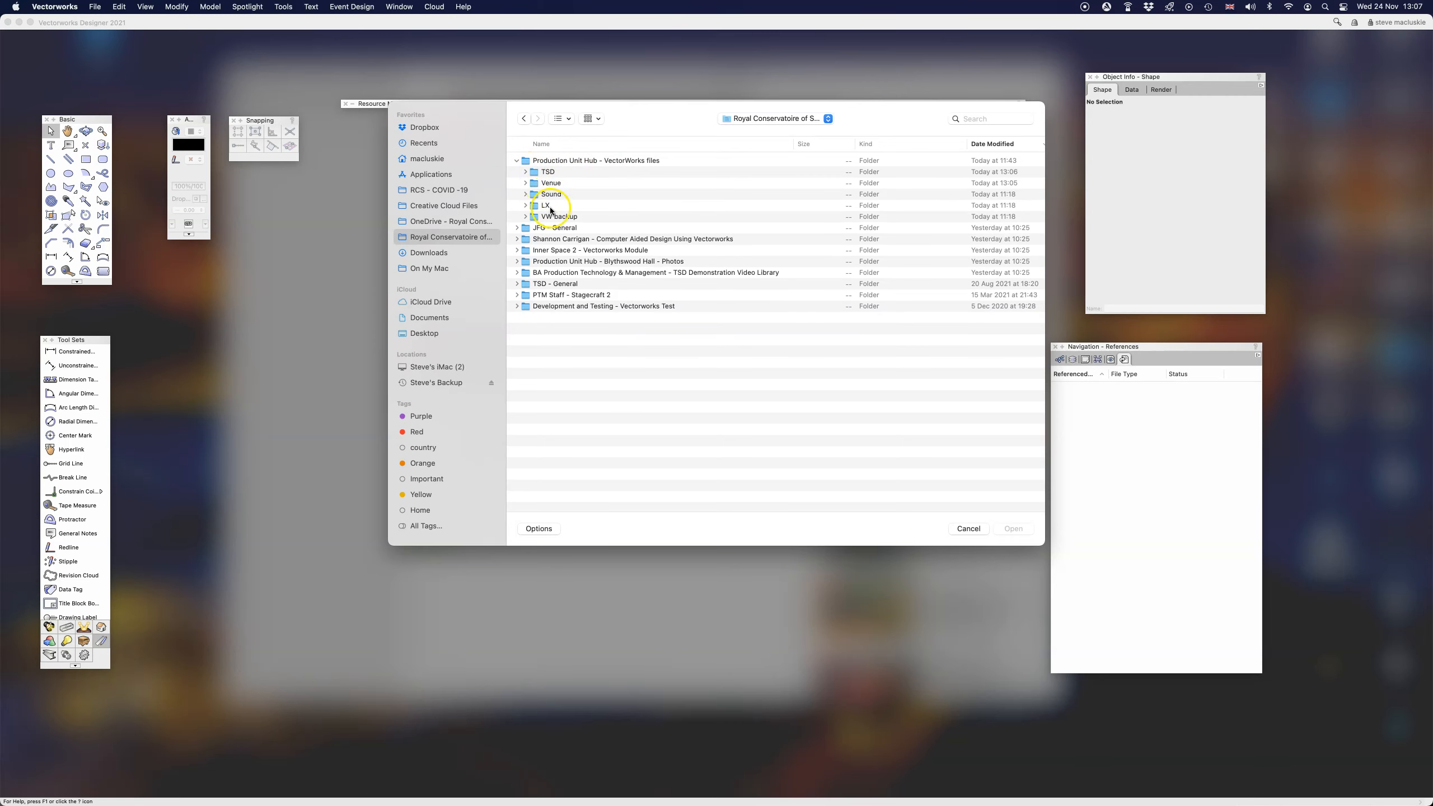
pyautogui.click(525, 172)
pyautogui.click(581, 193)
pyautogui.click(1018, 531)
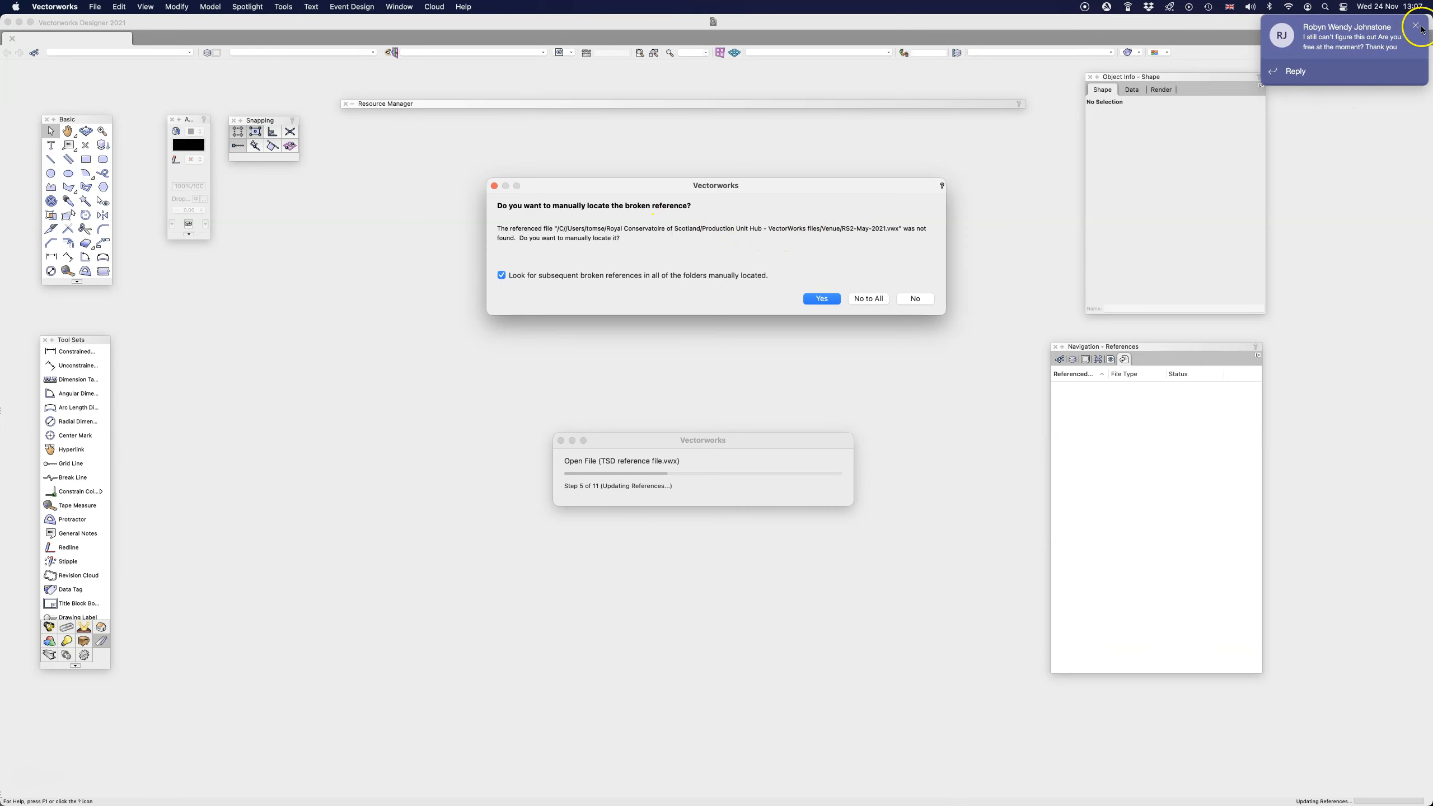
# Dismiss the message notification and finish opening the file without manually locating the broken RS2-May-2021.vwx reference.
pyautogui.click(1341, 64)
pyautogui.click(645, 244)
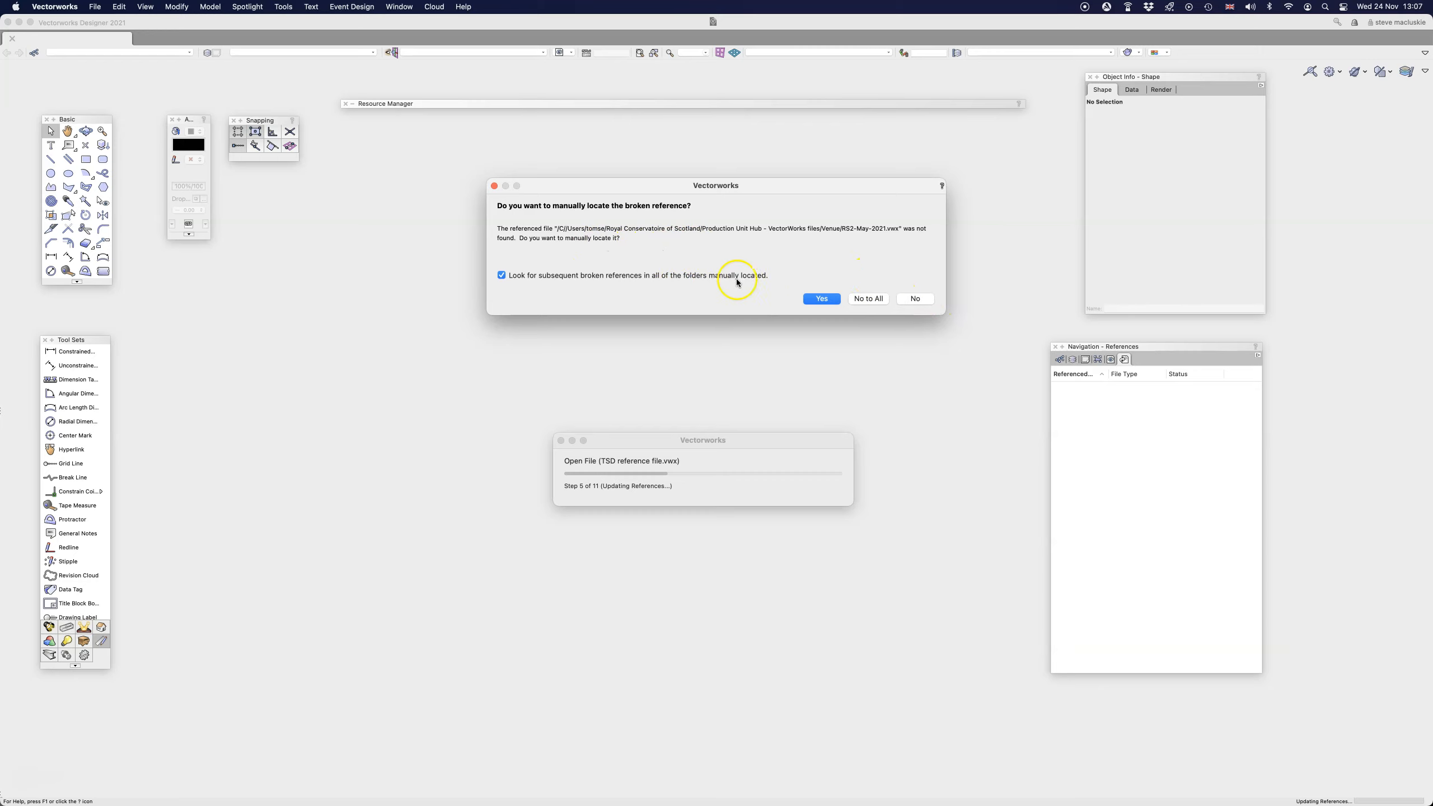
pyautogui.click(925, 299)
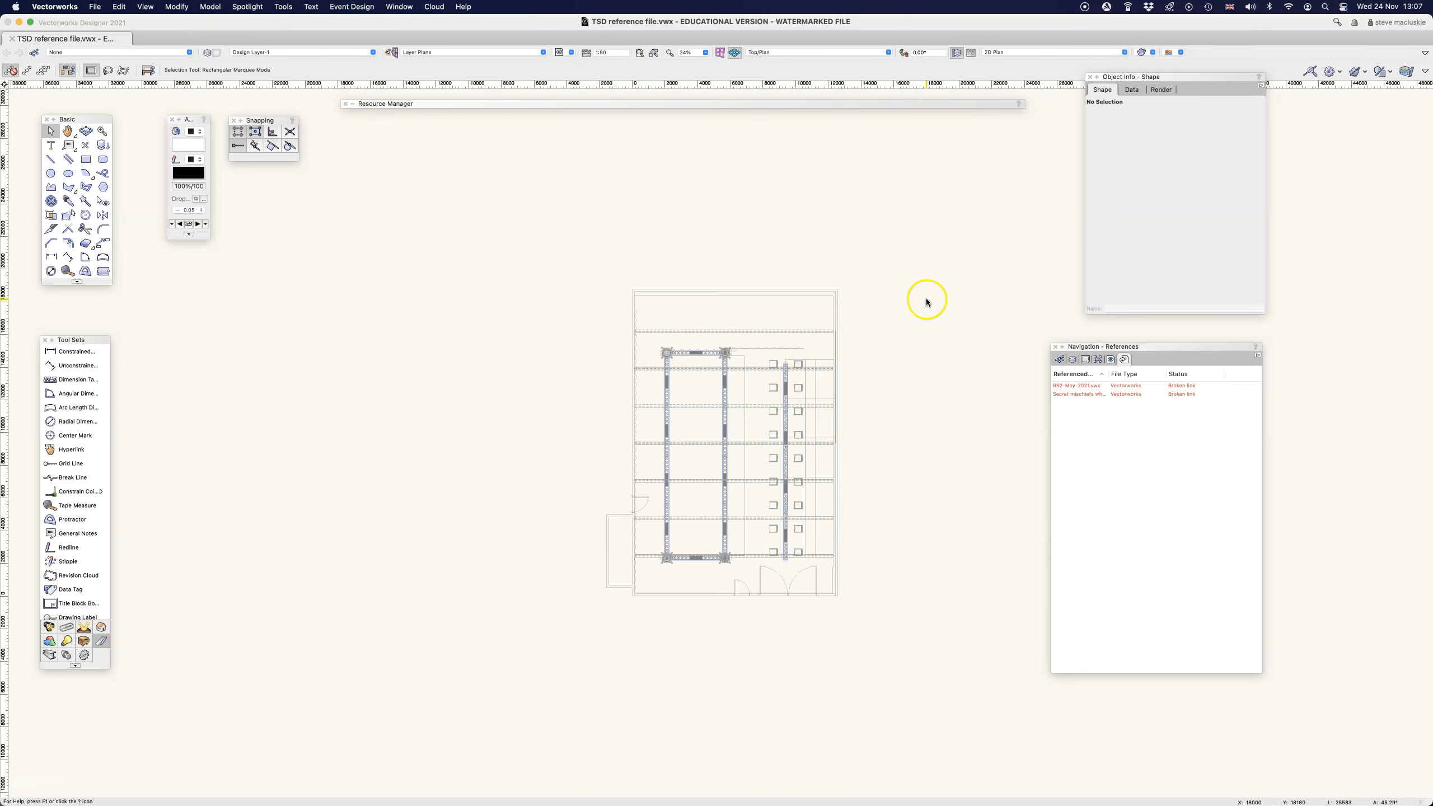
# Edit the broken RS2-May-2021.vwx reference, skipping the manual file search, so its location is saved relative to the current document.
pyautogui.moveTo(1114, 345); pyautogui.dragTo(939, 276)
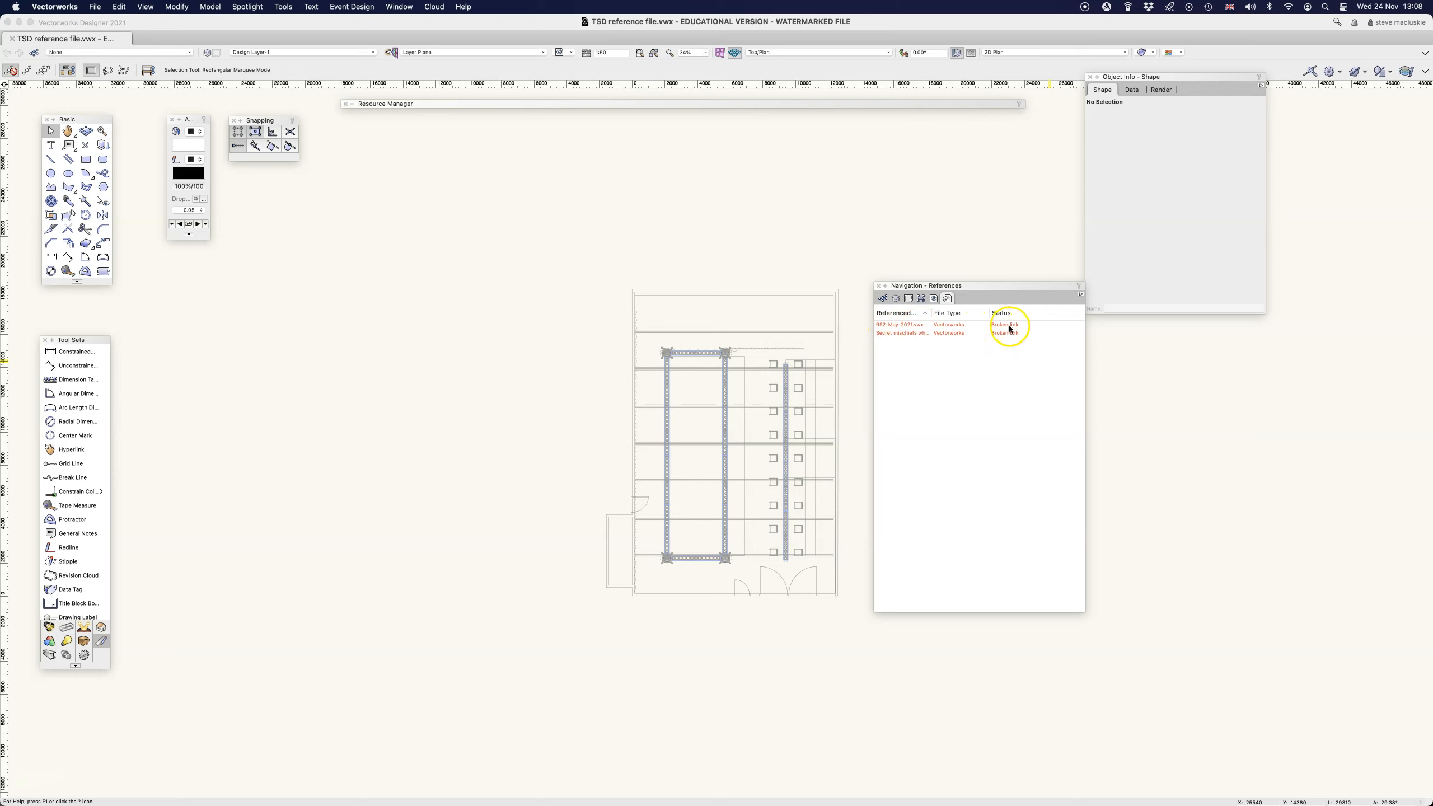
pyautogui.click(905, 326)
pyautogui.rightClick(906, 326)
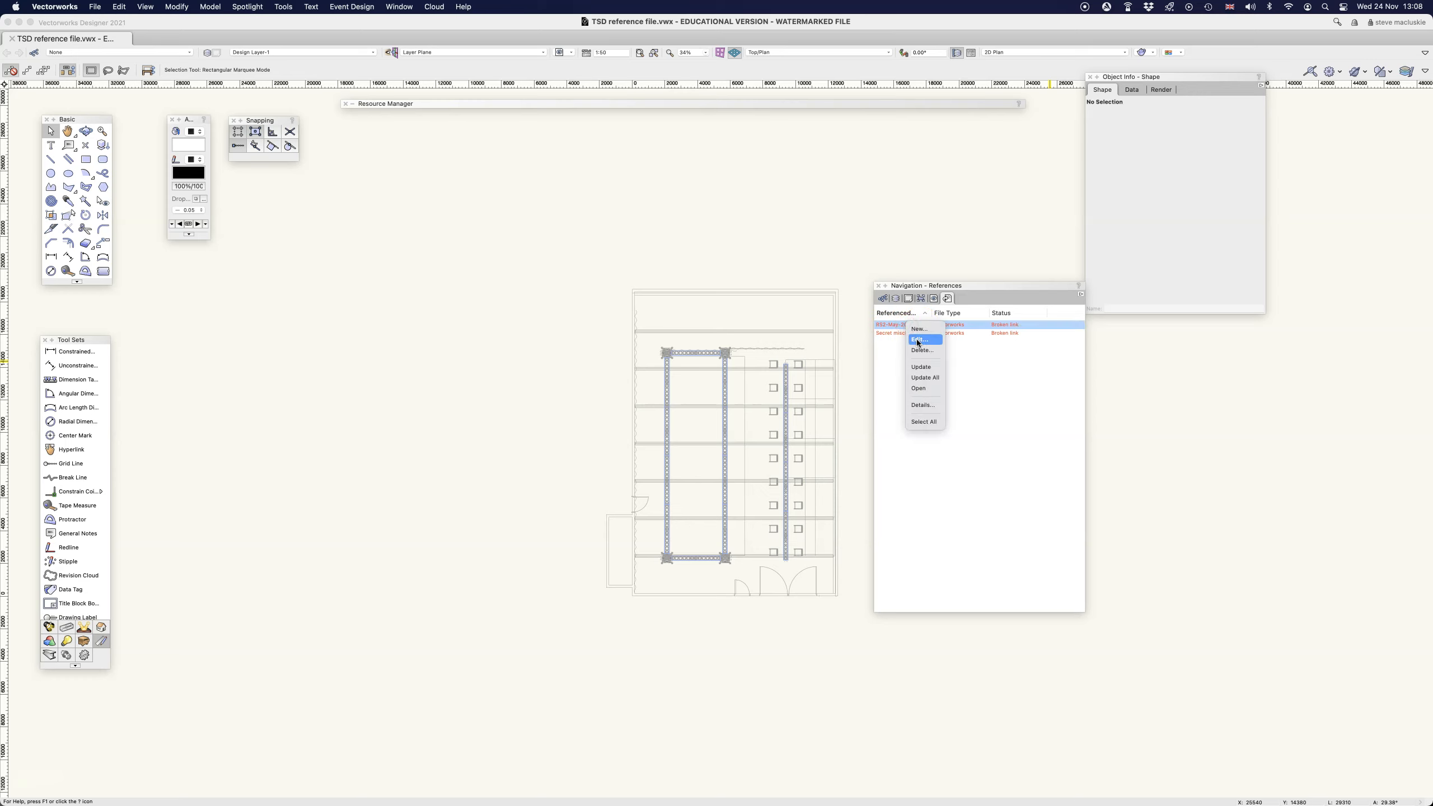
pyautogui.click(918, 341)
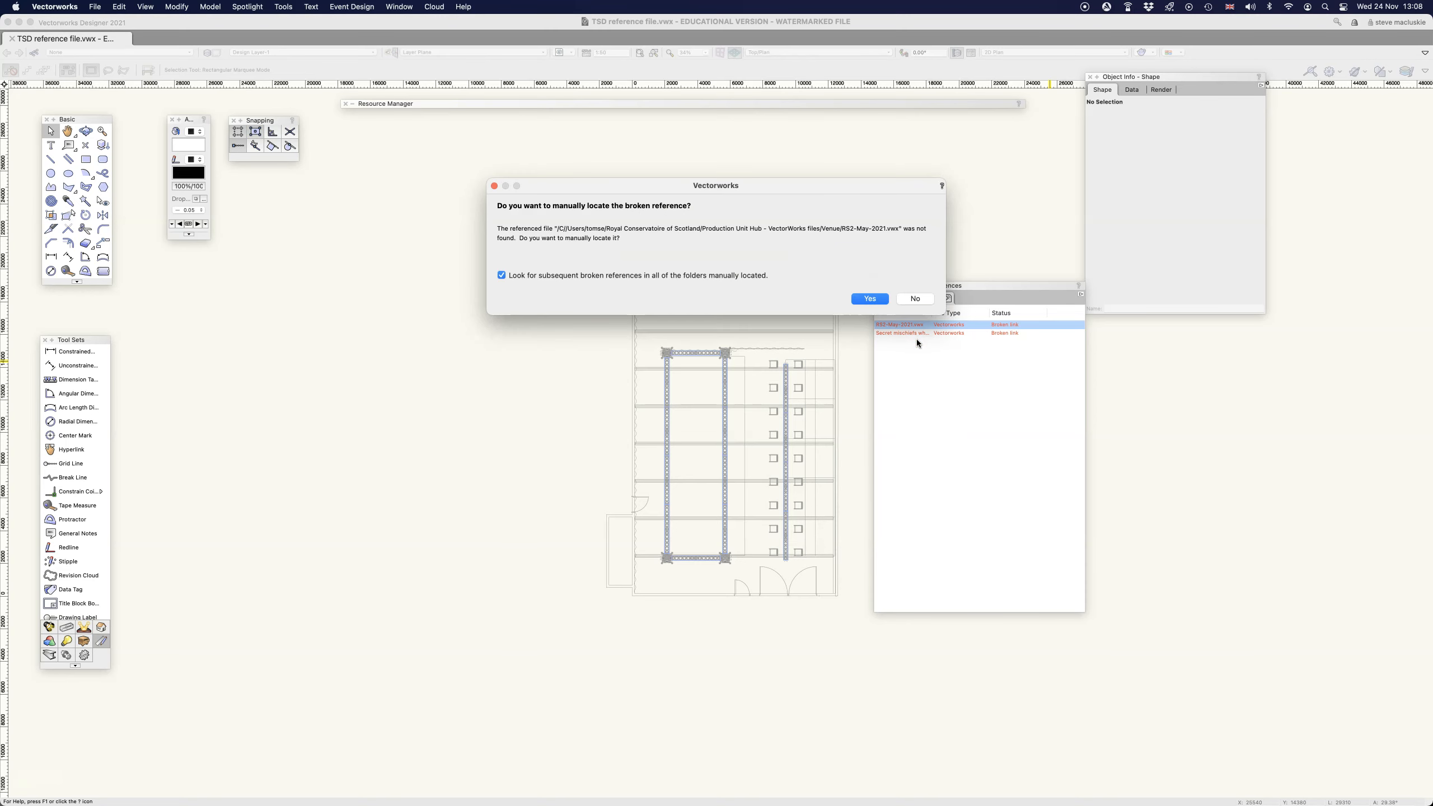
pyautogui.click(871, 299)
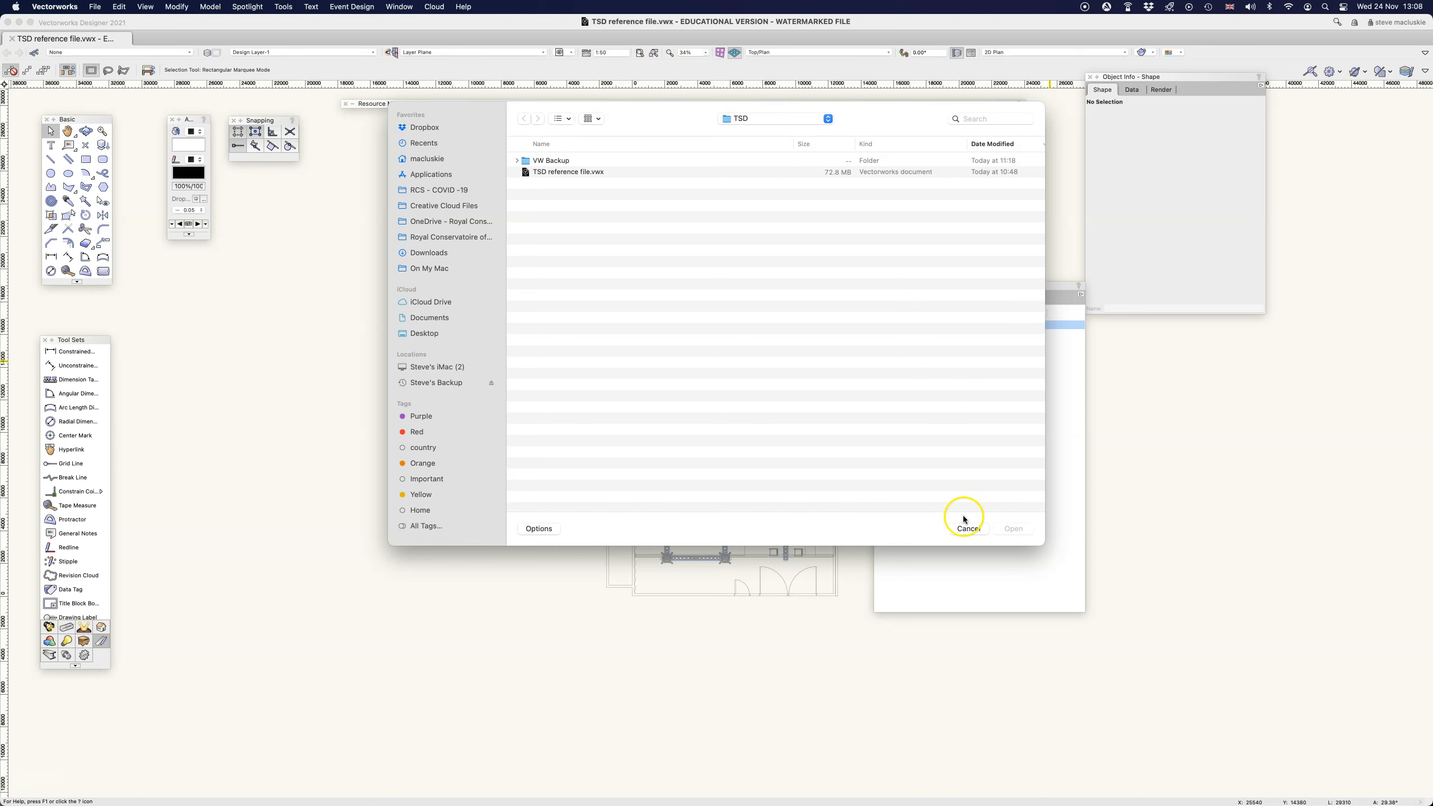
pyautogui.click(970, 528)
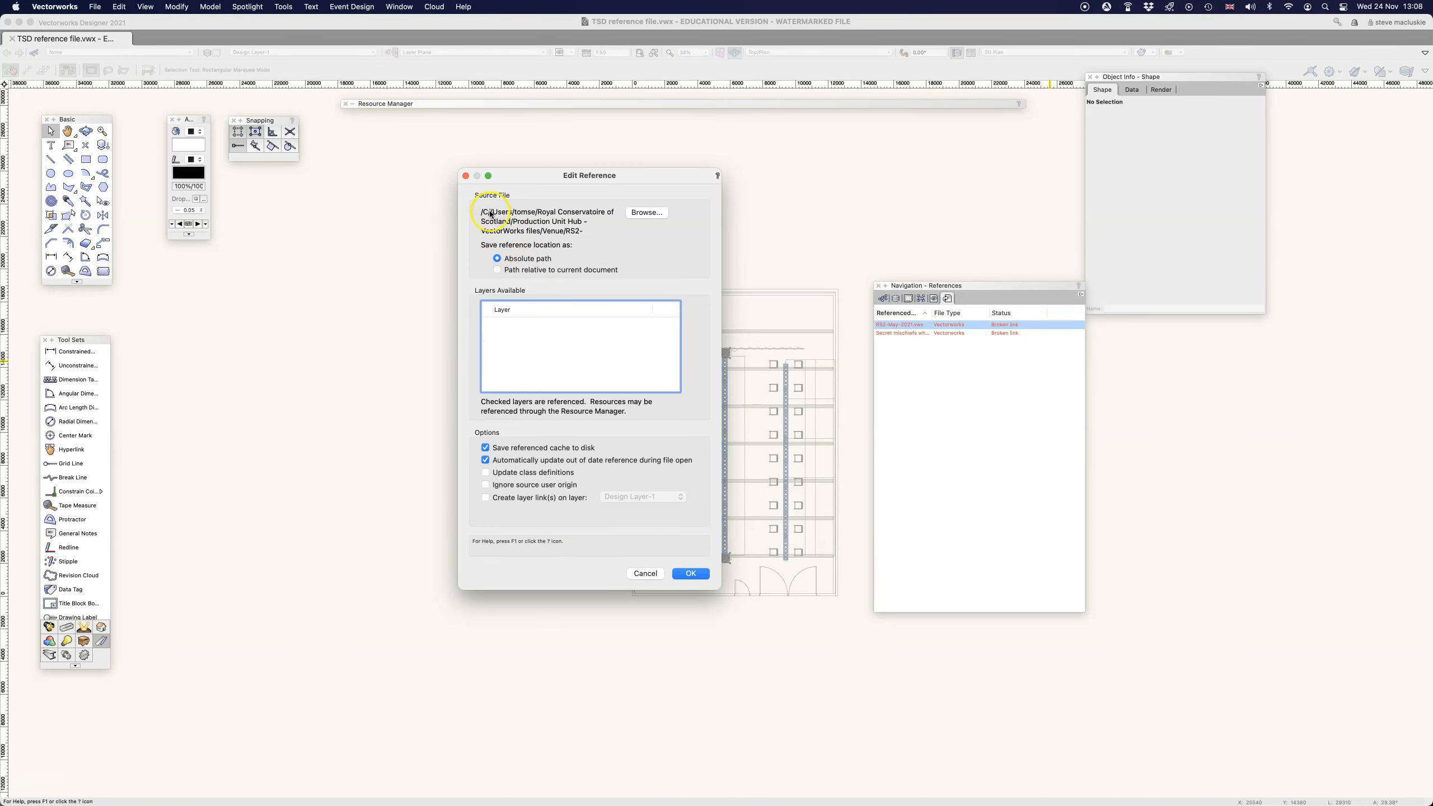
pyautogui.click(497, 269)
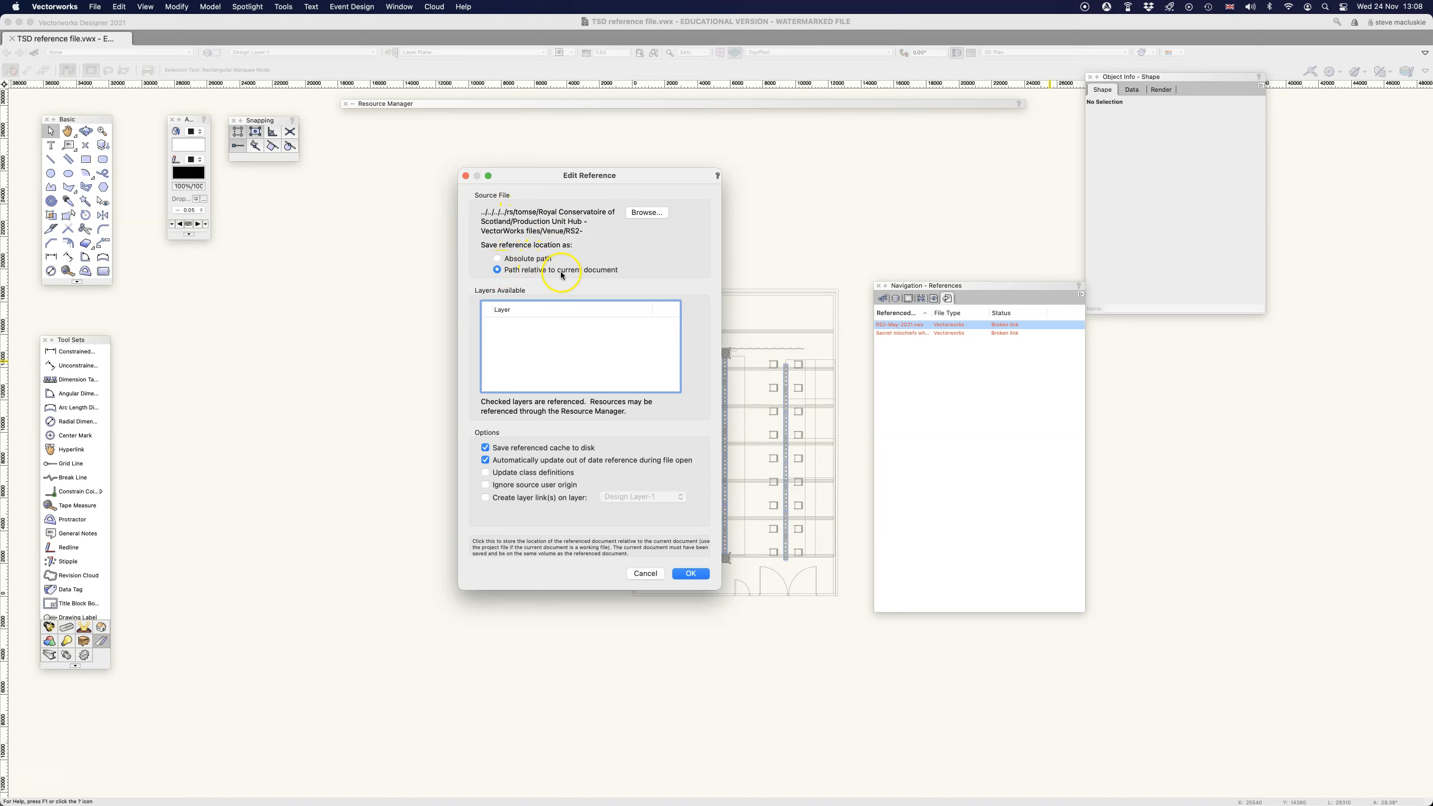
# Relink the reference to RS2-May-2021.vwx in the Venue folder of Production Unit Hub - VectorWorks files and accept the settings.
pyautogui.click(647, 212)
pyautogui.click(869, 225)
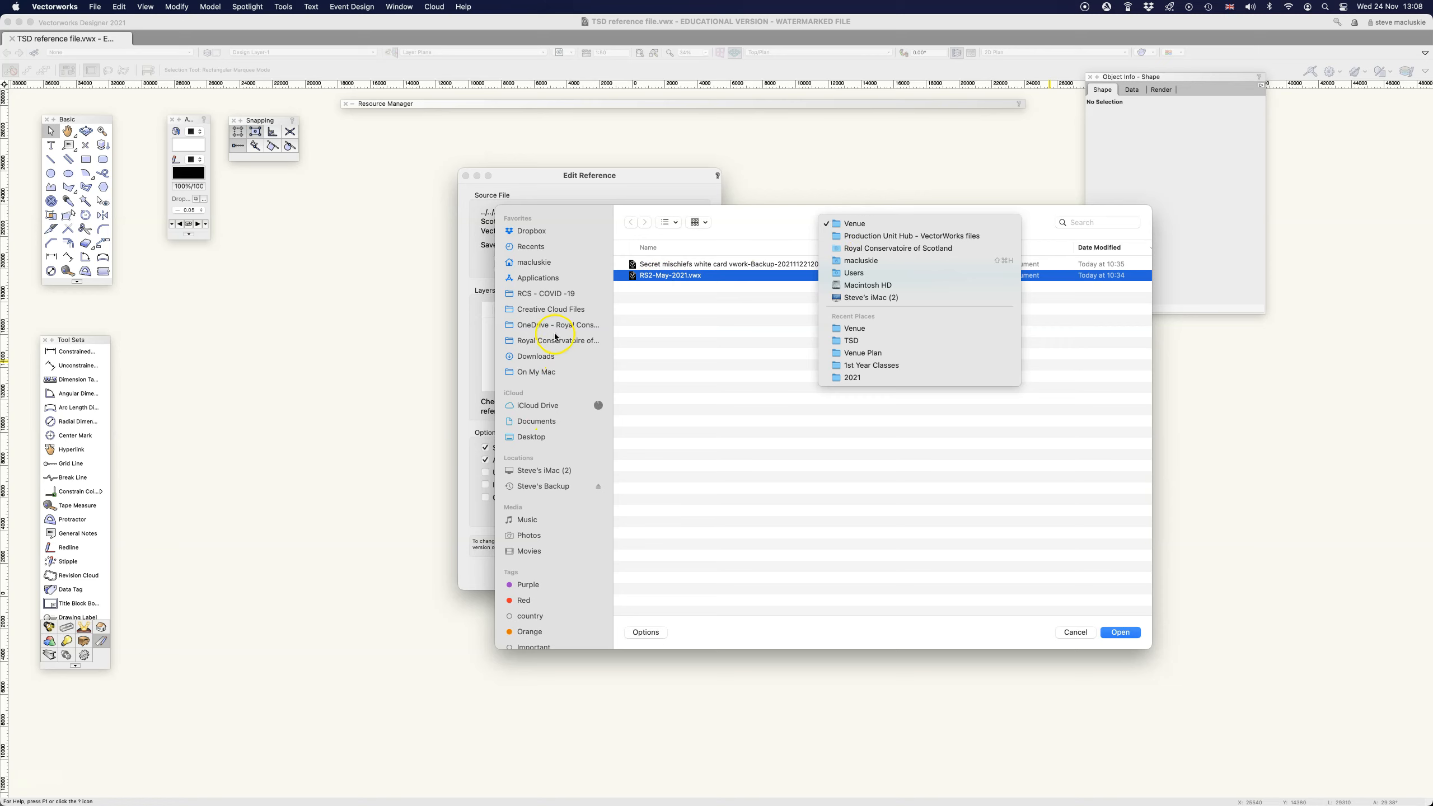
pyautogui.click(546, 341)
pyautogui.click(545, 342)
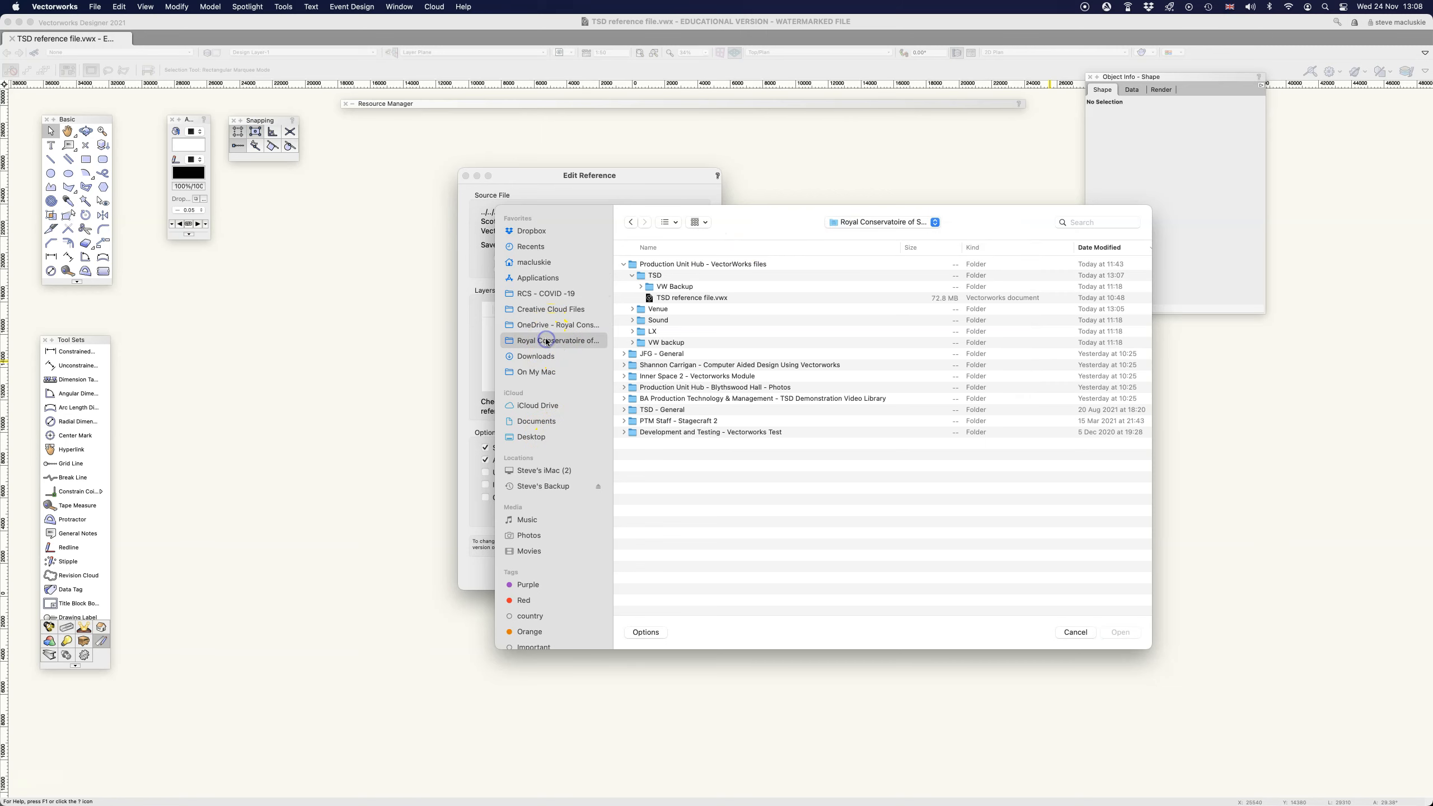
pyautogui.click(641, 276)
pyautogui.click(632, 309)
pyautogui.click(674, 331)
pyautogui.moveTo(977, 223); pyautogui.dragTo(675, 367)
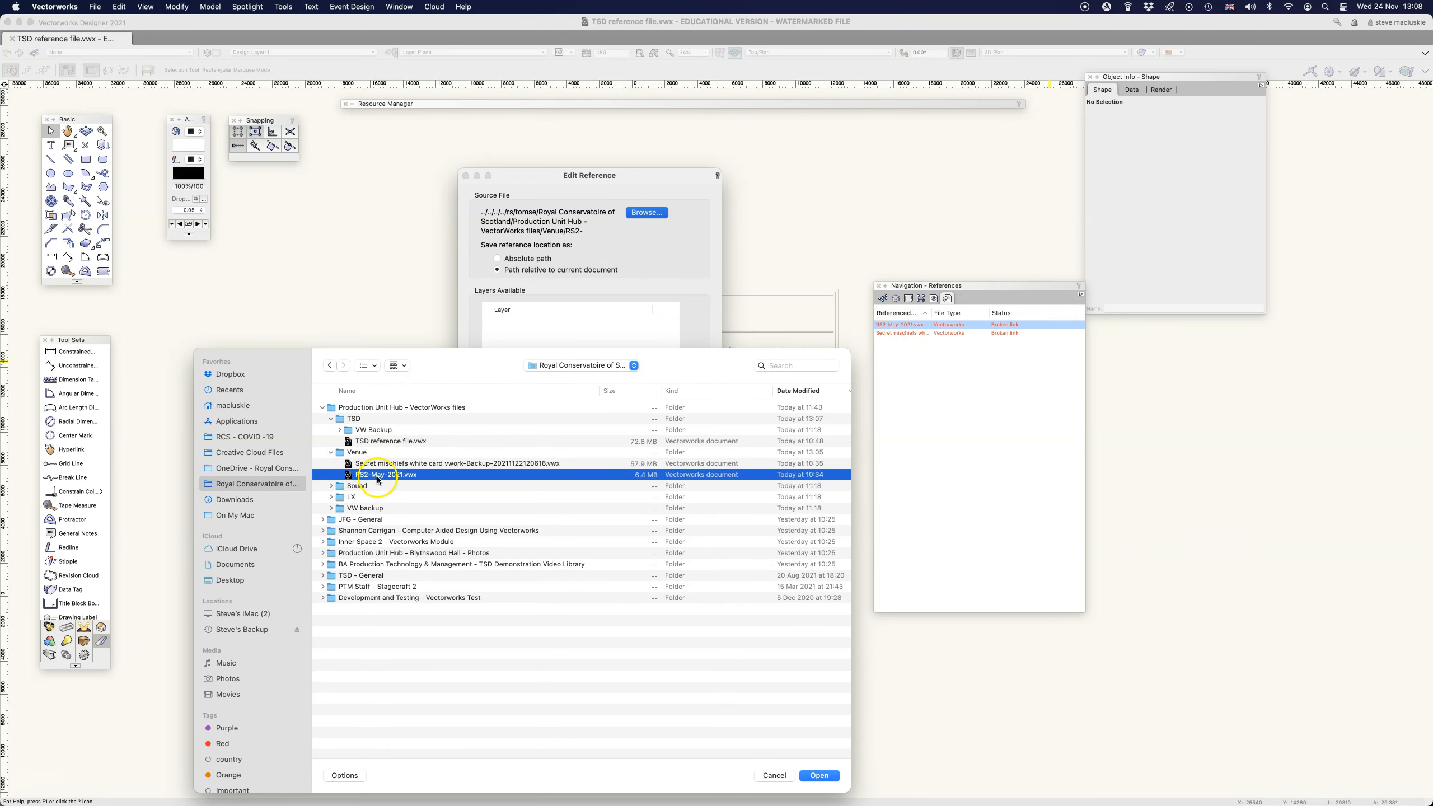
pyautogui.moveTo(458, 361); pyautogui.dragTo(547, 203)
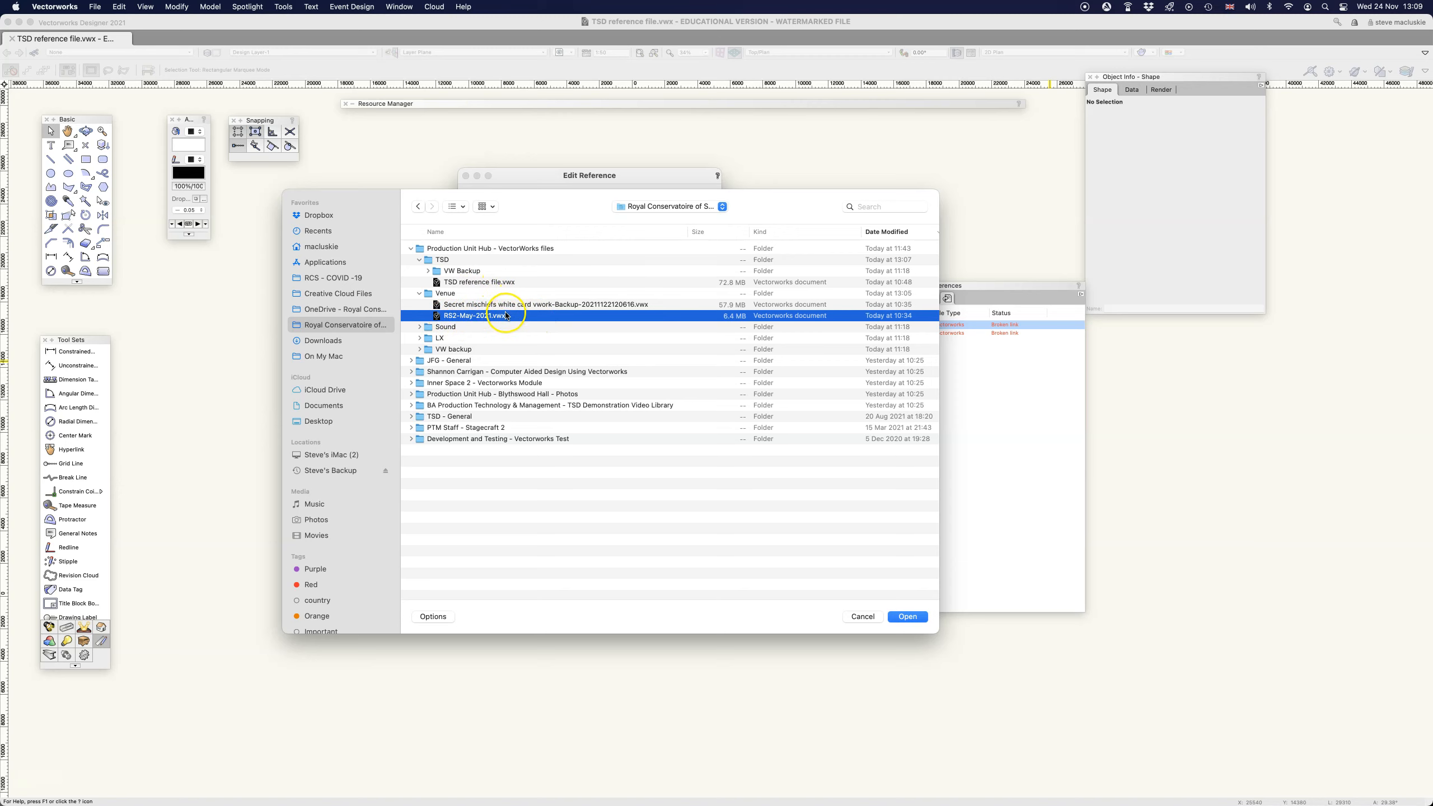
pyautogui.press('Return')
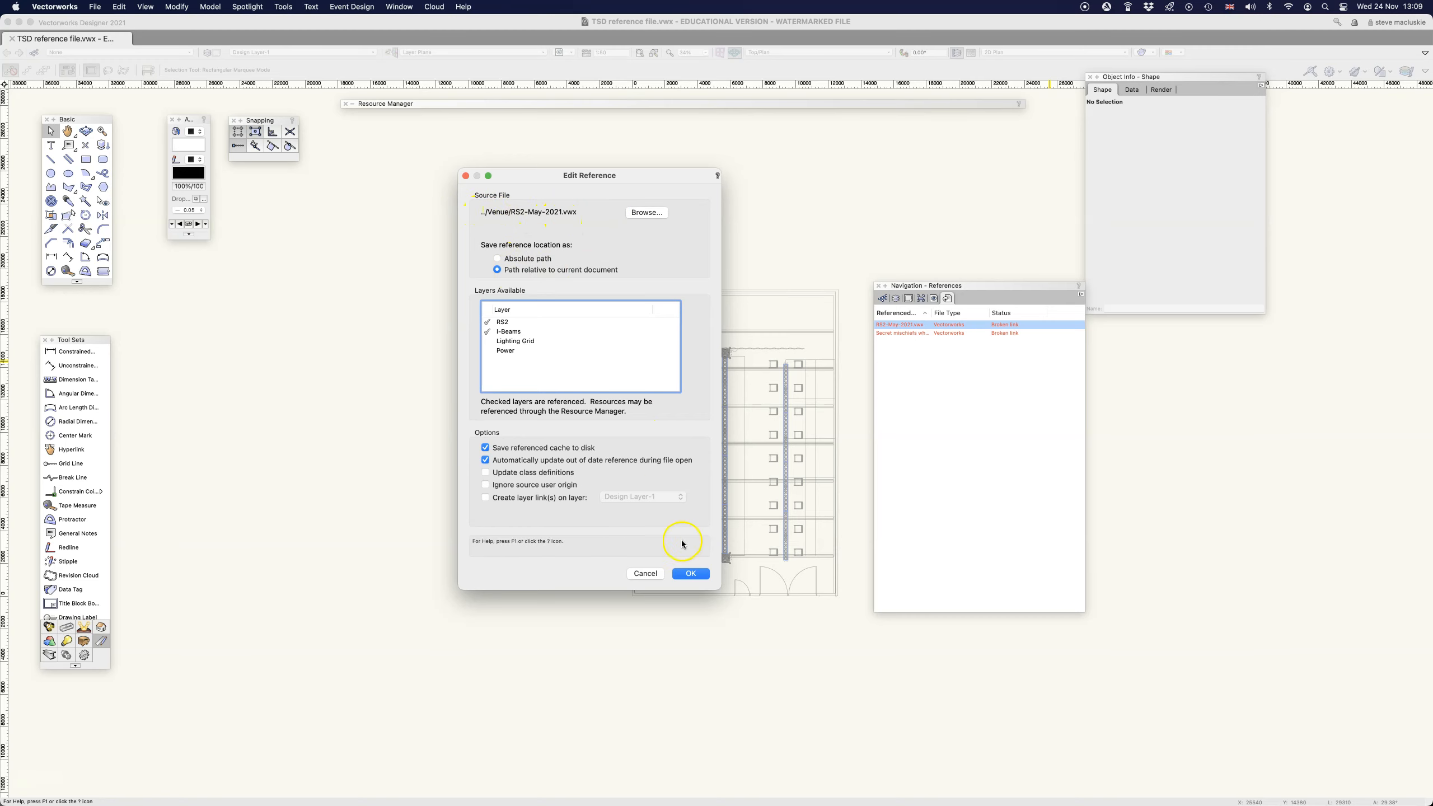
pyautogui.click(690, 573)
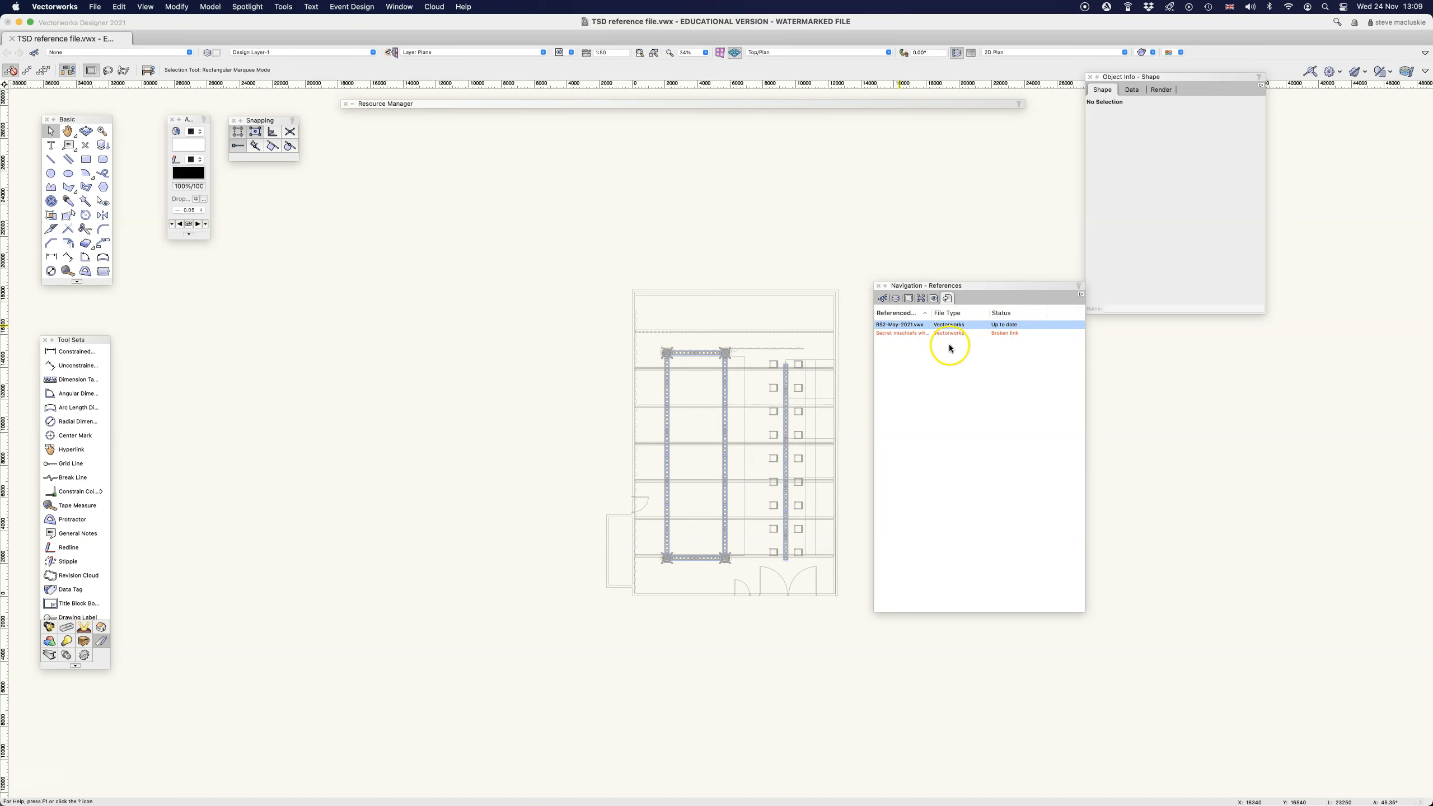
# Edit the broken Secret mischiefs reference, skipping the manual file search, and save its location as a path relative to the current document.
pyautogui.click(914, 334)
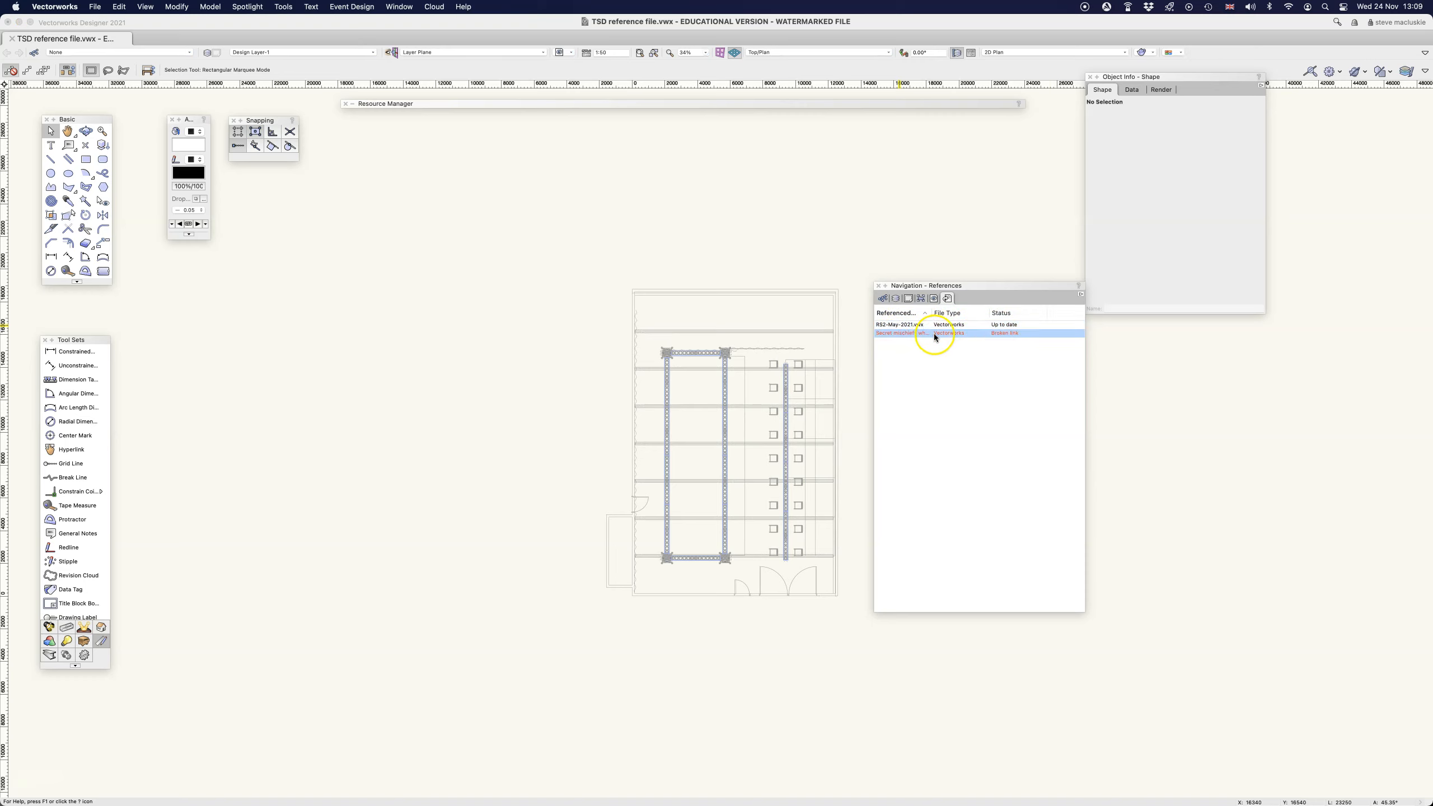
pyautogui.rightClick(931, 333)
pyautogui.click(939, 348)
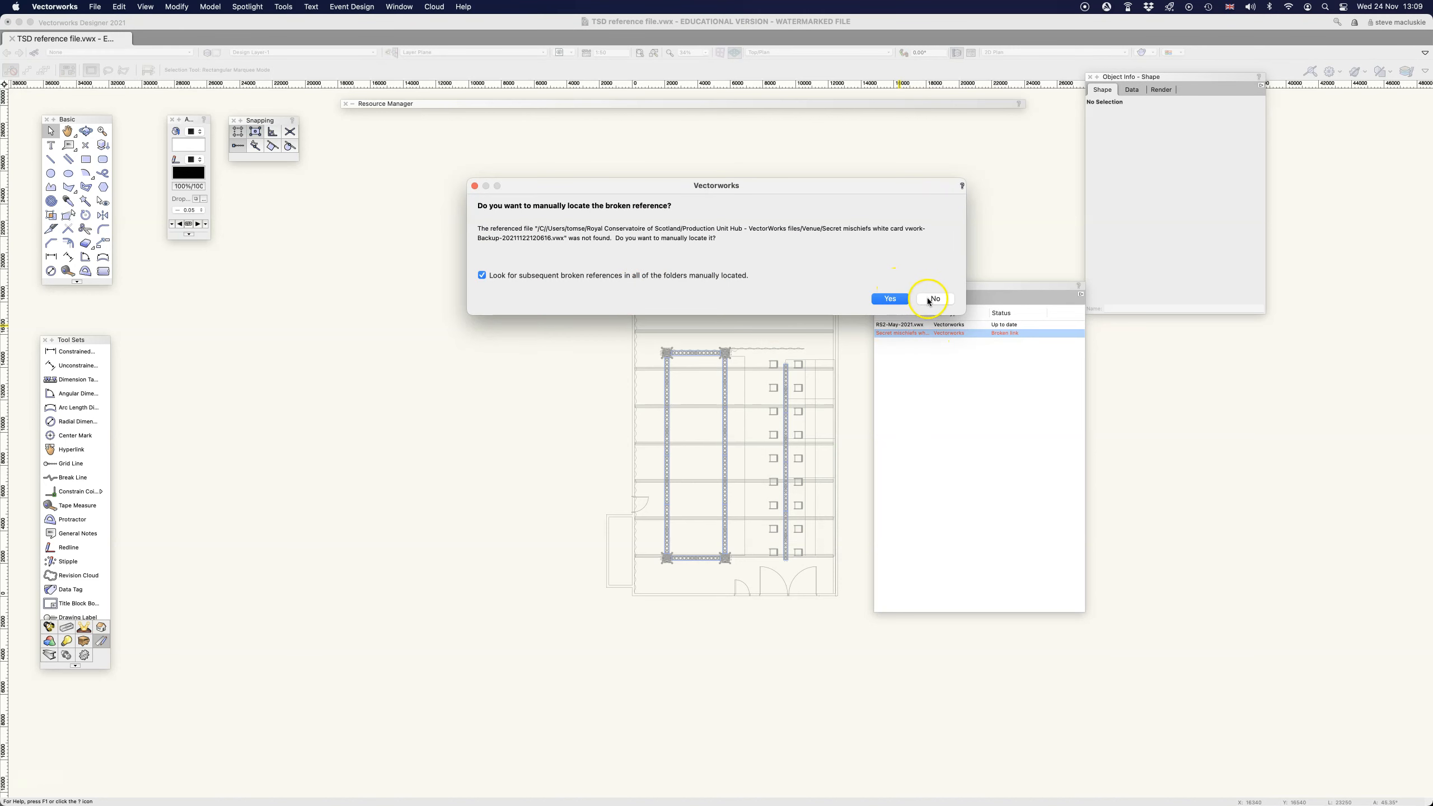
pyautogui.click(889, 299)
pyautogui.click(969, 528)
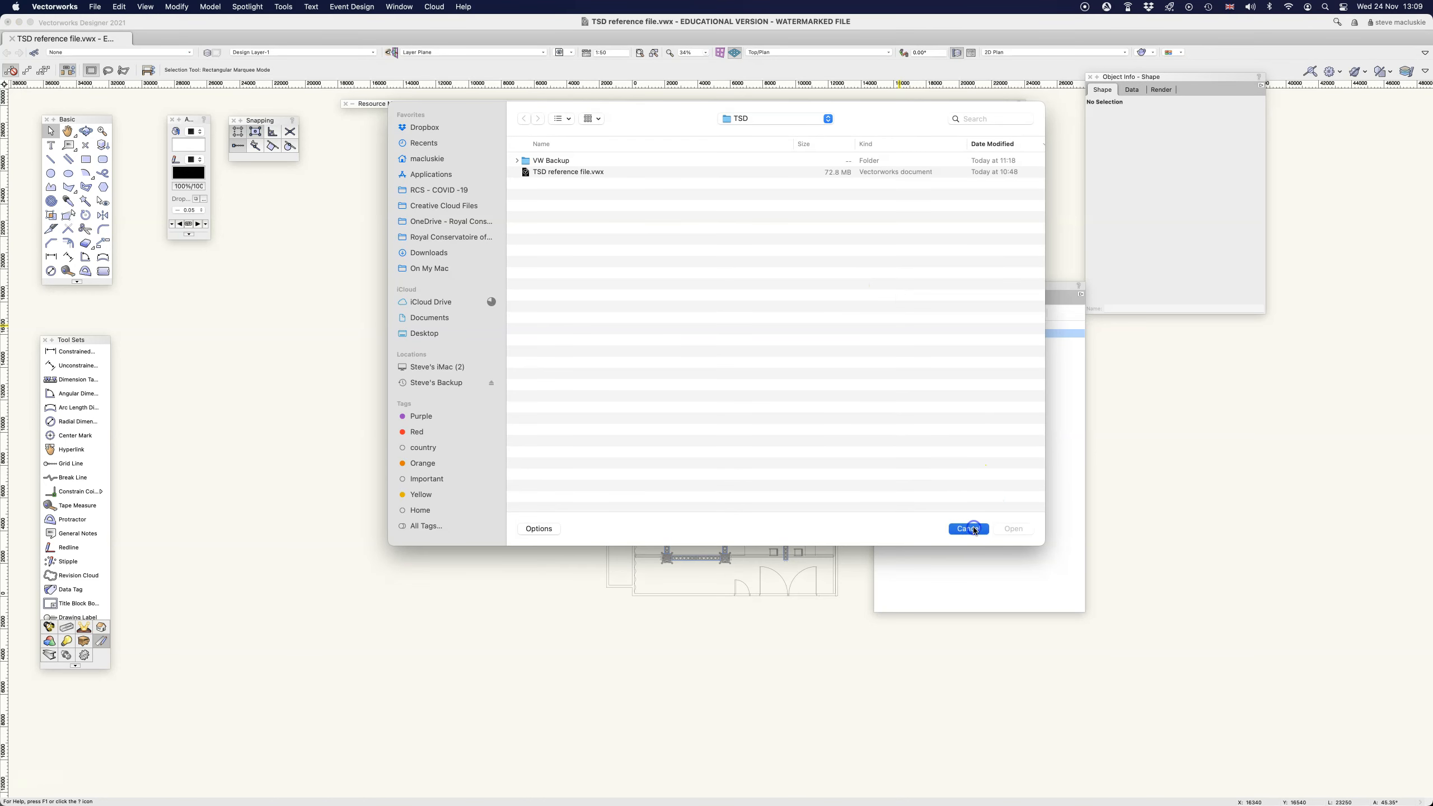
pyautogui.click(497, 269)
# Relink the reference to Secret mischiefs white card vwork-Backup-20211122120616.vwx in the Venue folder, check its available layers and accept the settings.
pyautogui.click(647, 212)
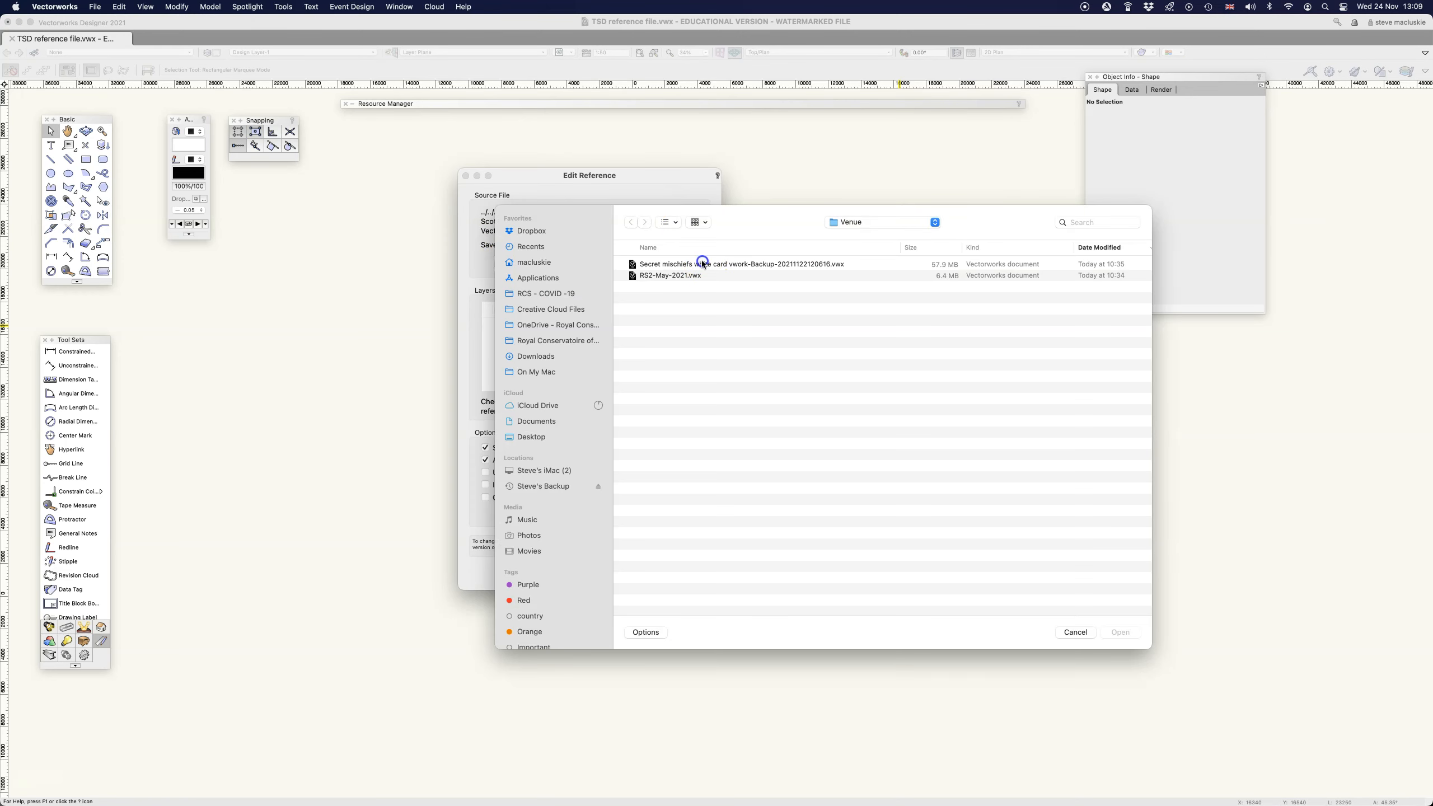
pyautogui.click(703, 263)
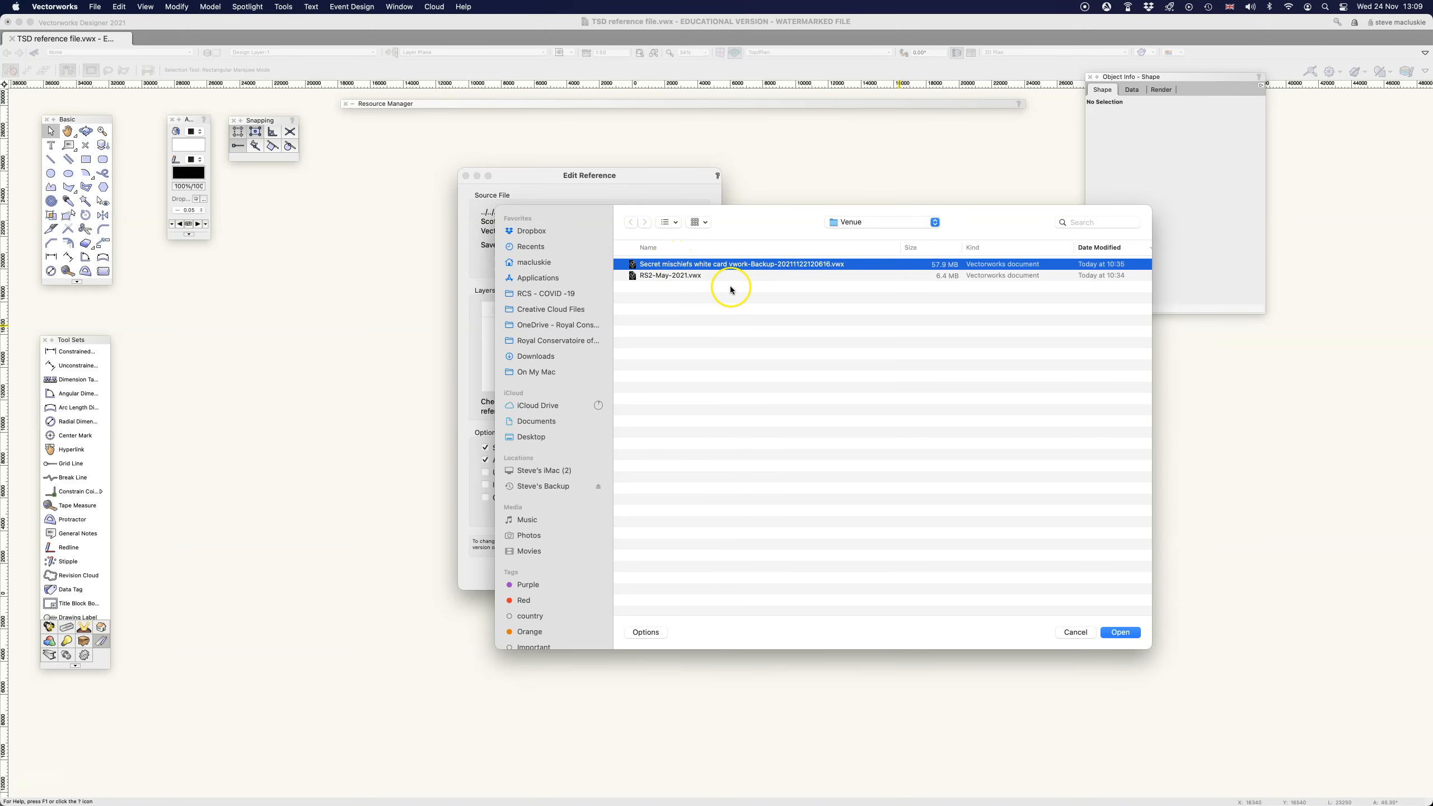
pyautogui.click(1133, 633)
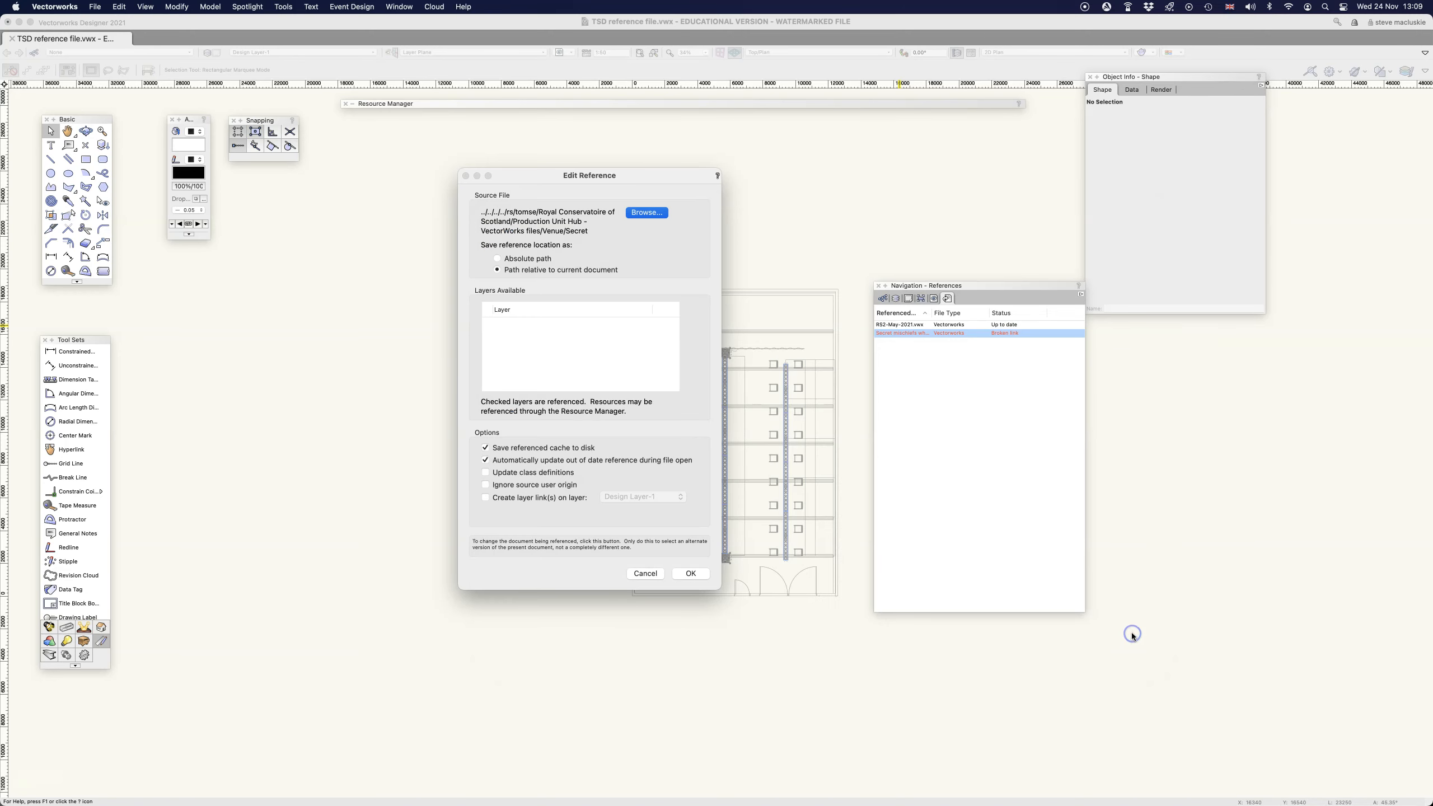
pyautogui.scroll(-3, 507, 330)
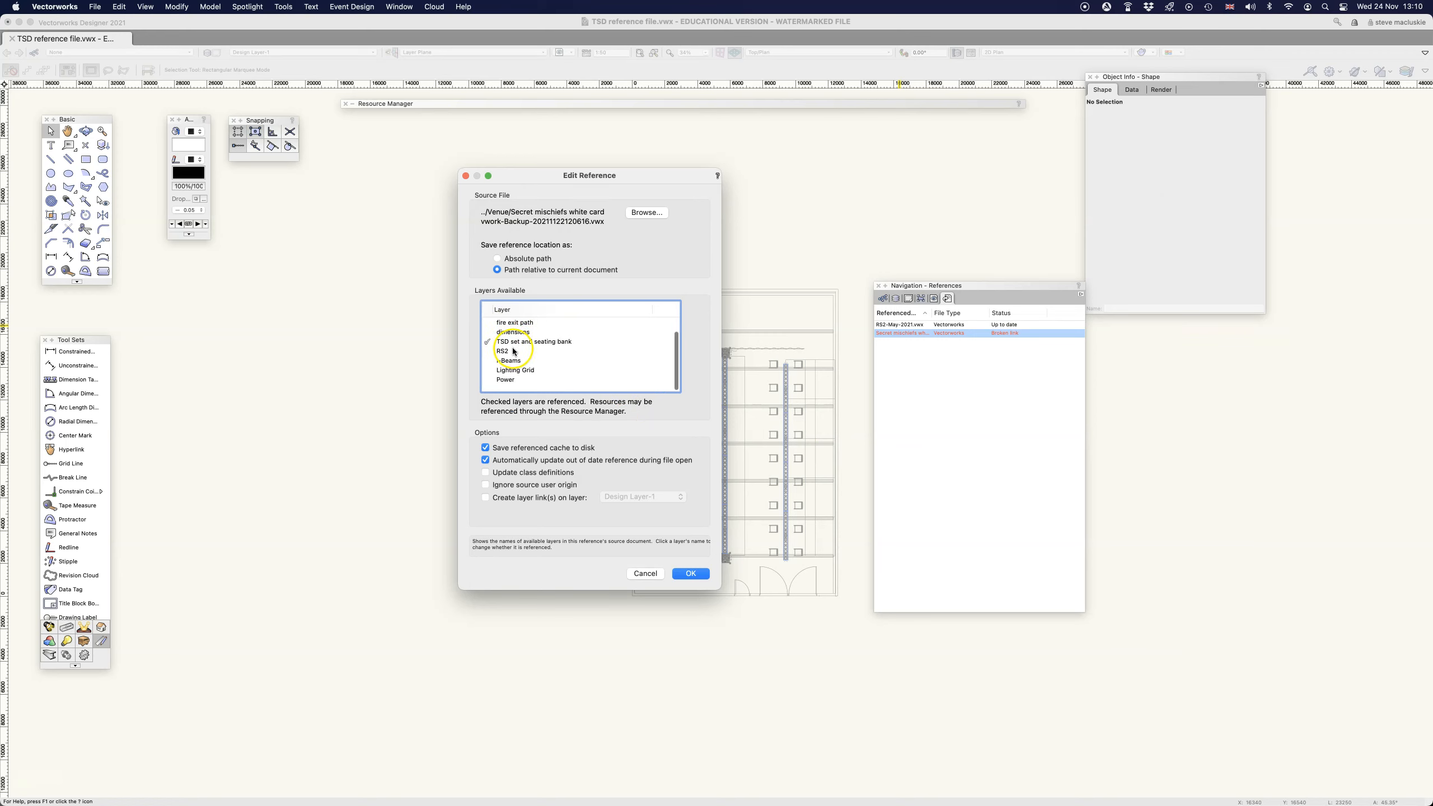
pyautogui.scroll(3, 506, 327)
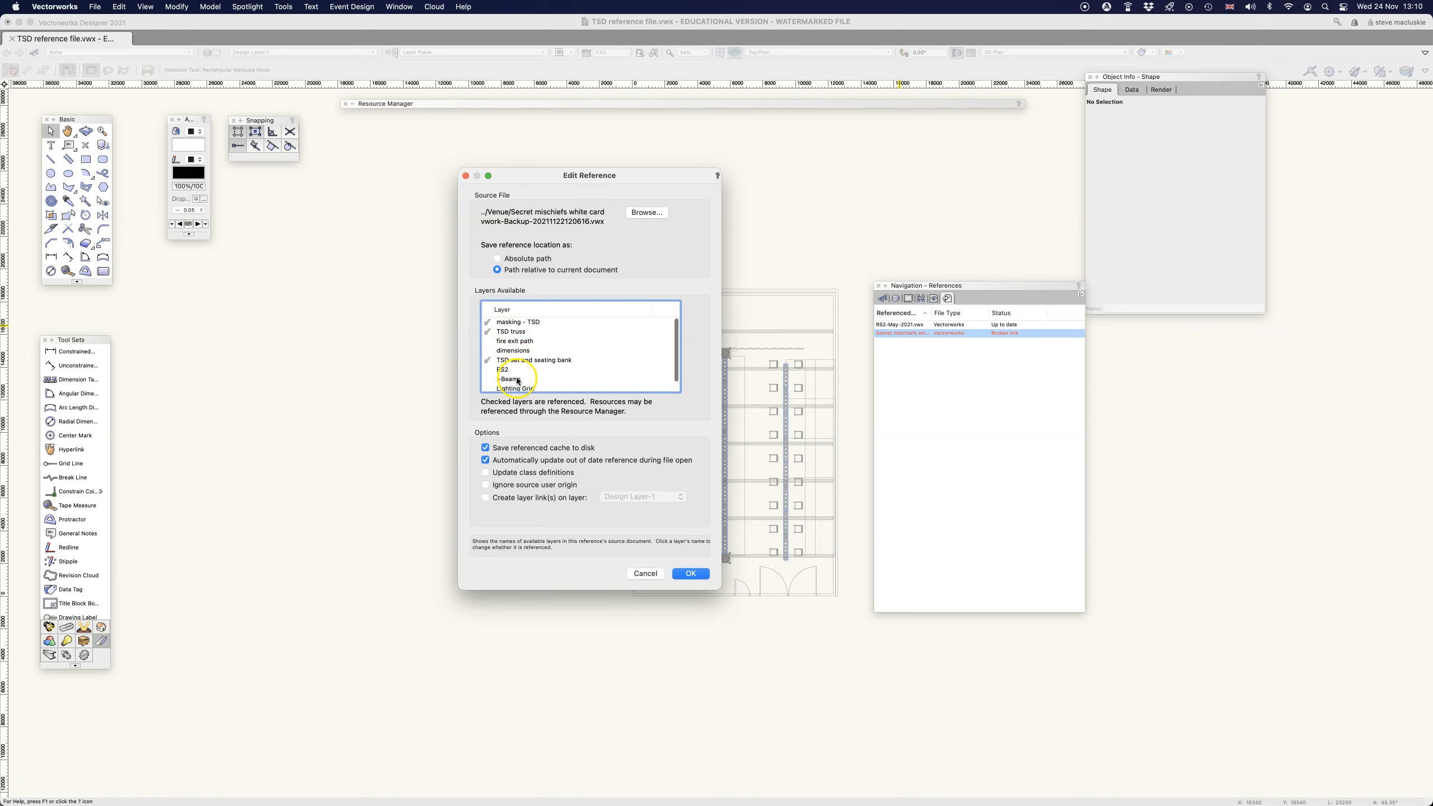
pyautogui.click(689, 574)
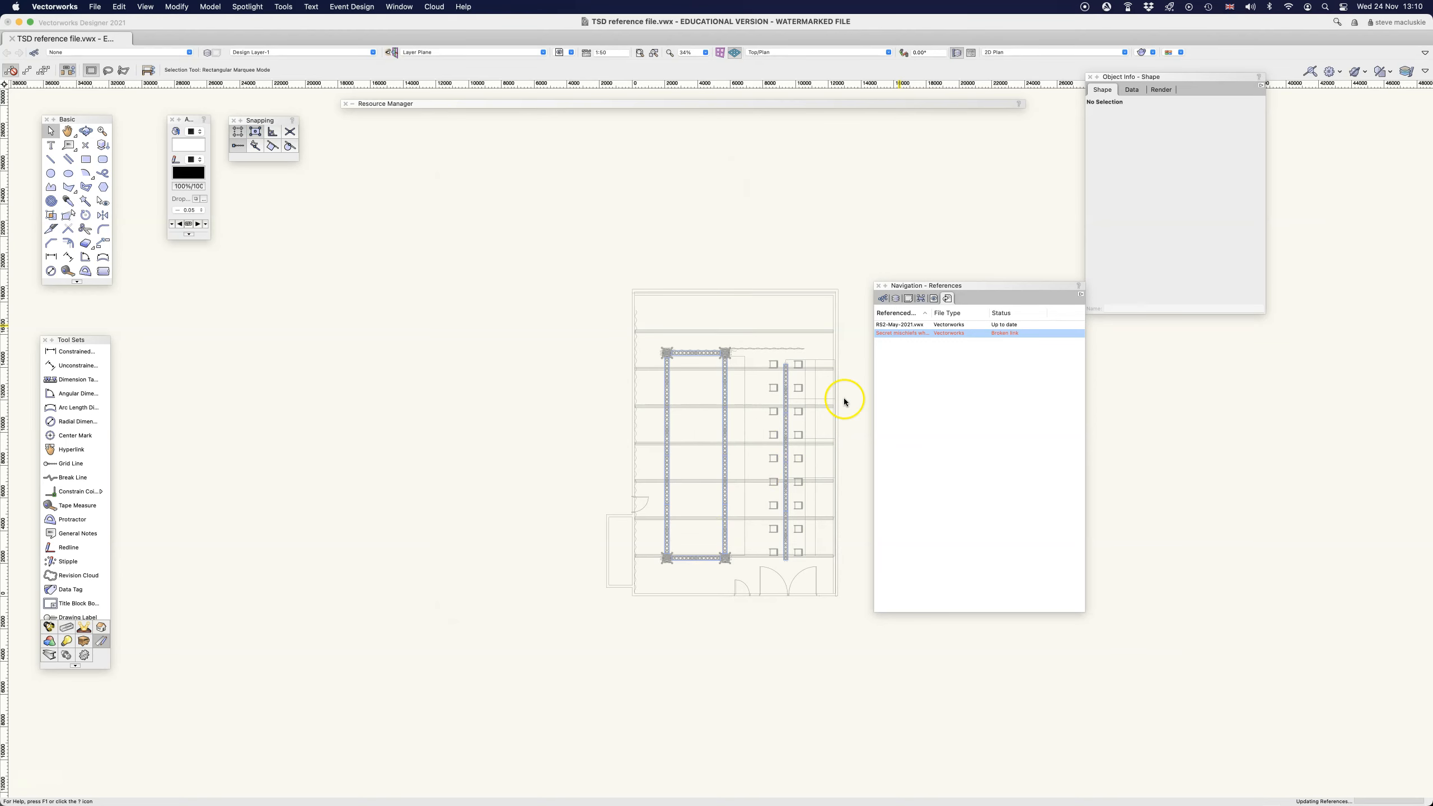
pyautogui.click(911, 337)
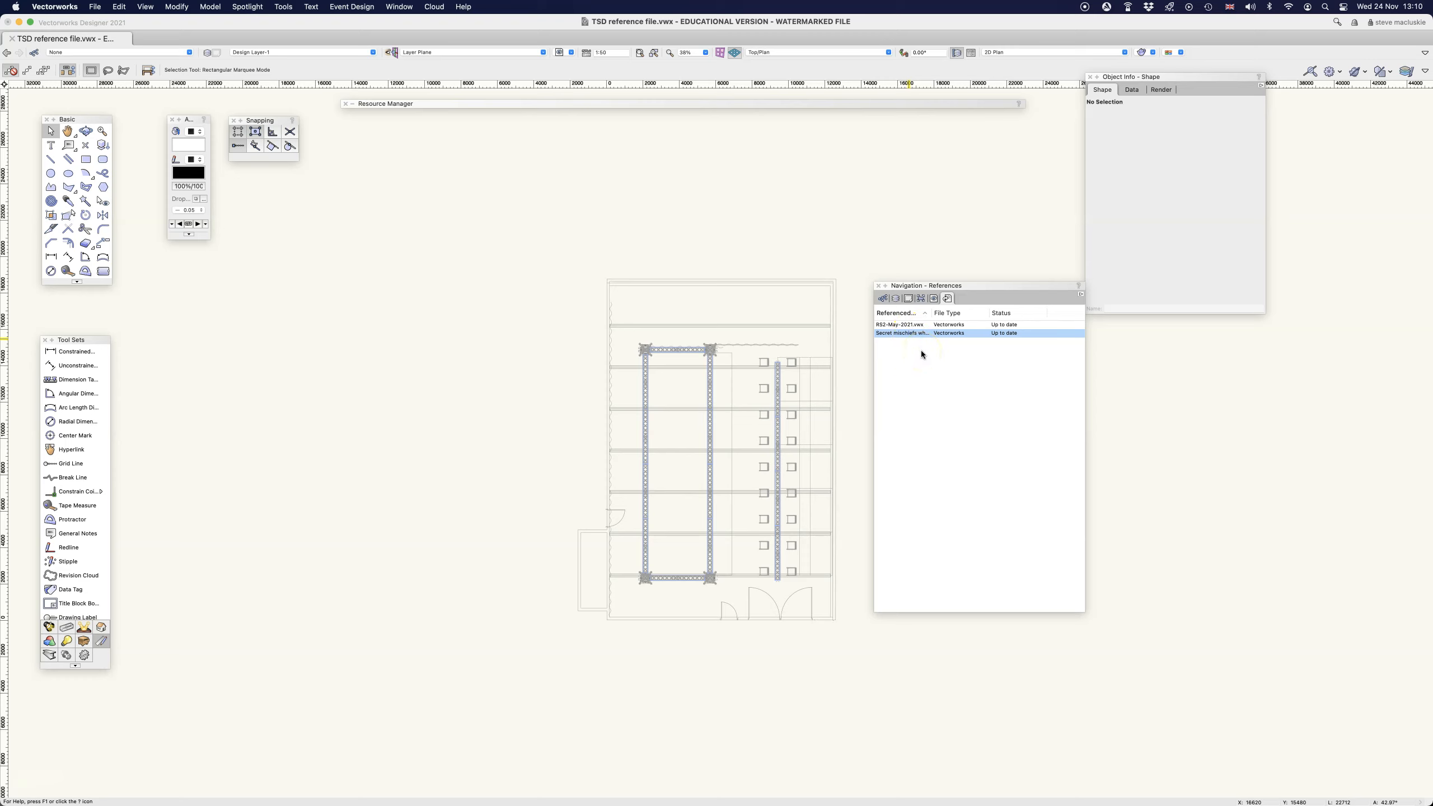
pyautogui.click(917, 351)
pyautogui.moveTo(40, 800)
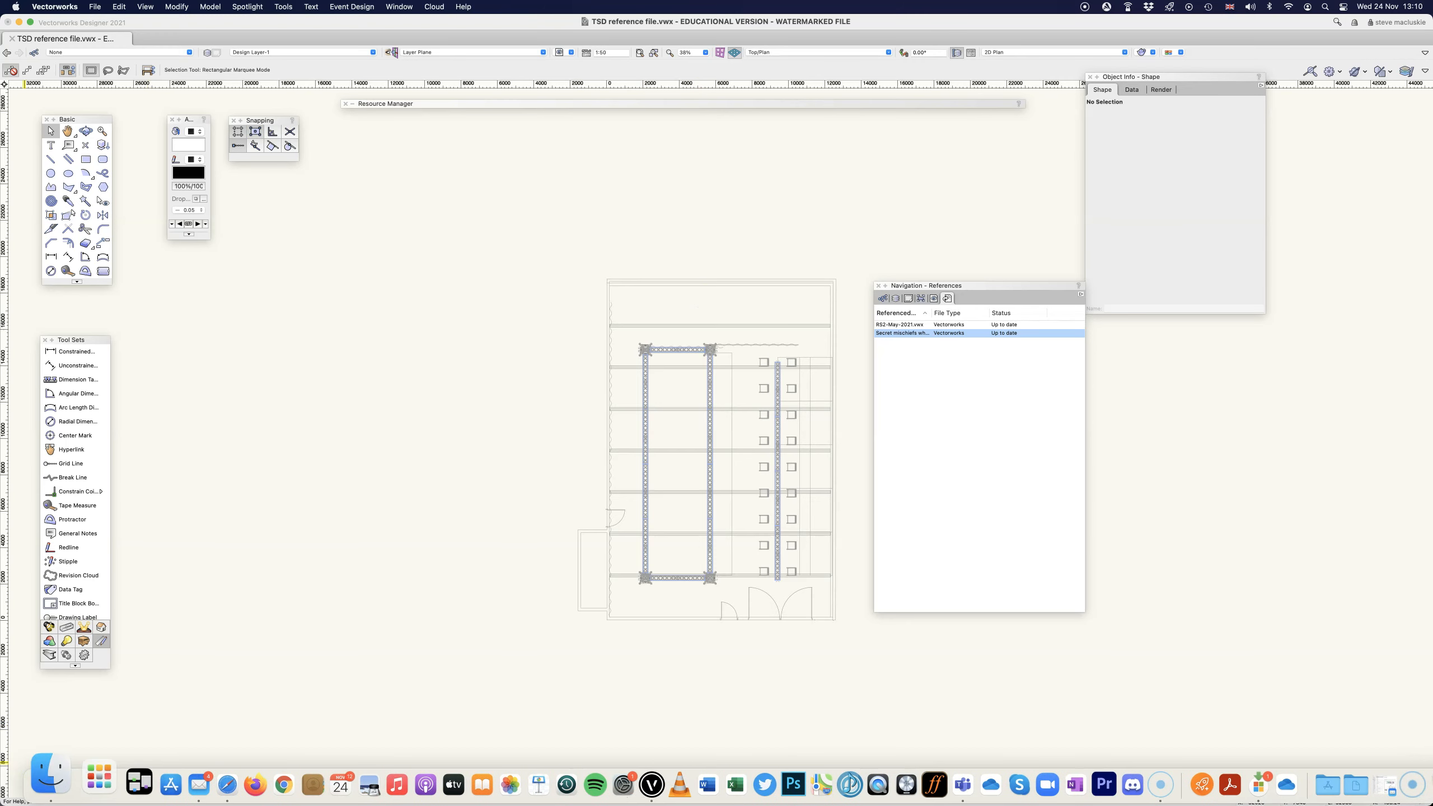